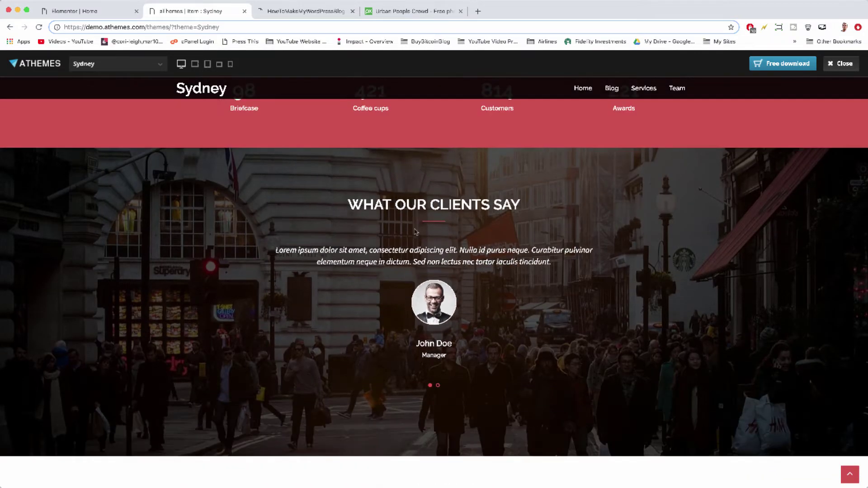
Scroll the Sydney demo down to its Our Work grid with Show all, Science, Art and Creative filters.
{"action": "scroll", "coordinate": [416, 232], "scroll_direction": "down", "scroll_amount": 5}
{"action": "scroll", "coordinate": [416, 232], "scroll_direction": "down", "scroll_amount": 4}
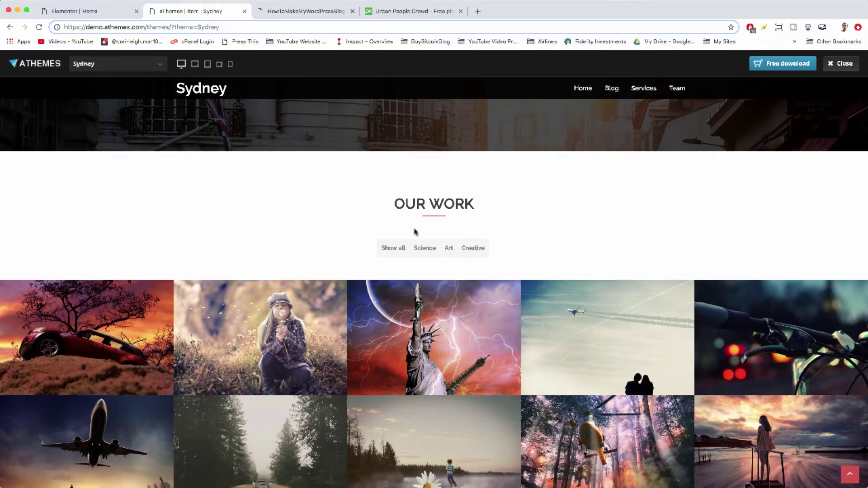
{"action": "scroll", "coordinate": [416, 232], "scroll_direction": "down", "scroll_amount": 1}
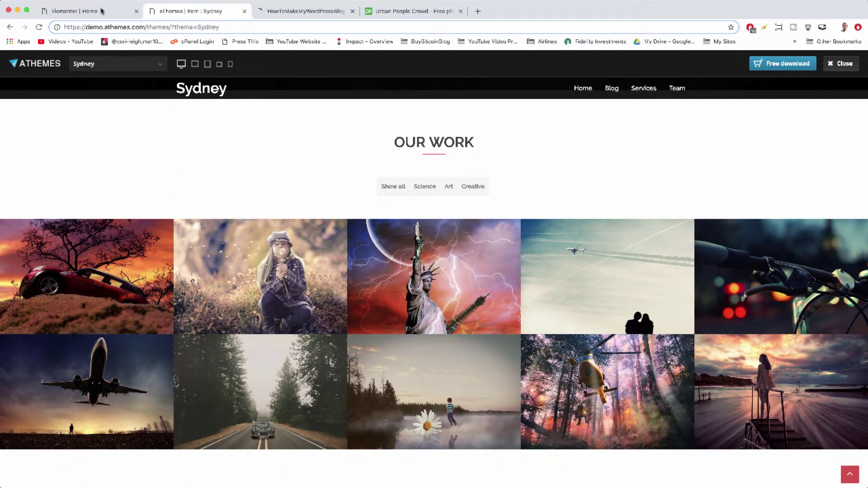
Drag the aThemes Portfolio widget from Sydney Elements into the empty section below the testimonials.
{"action": "left_click", "coordinate": [101, 14]}
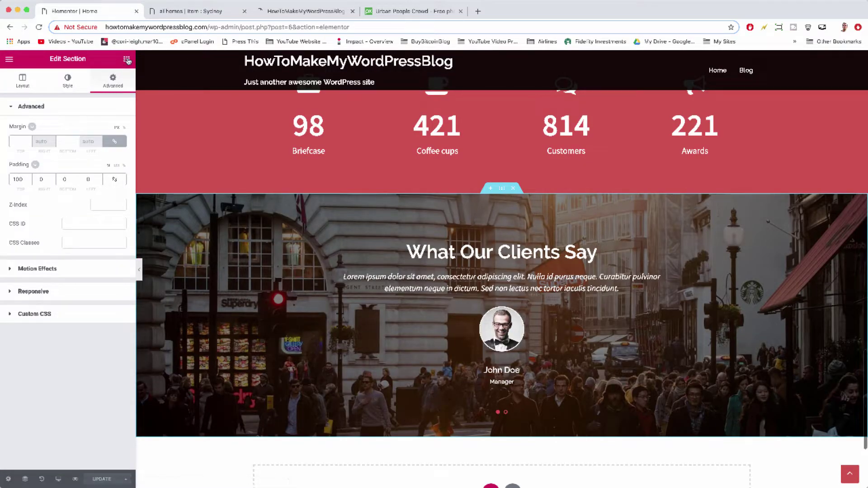
{"action": "left_click", "coordinate": [127, 60]}
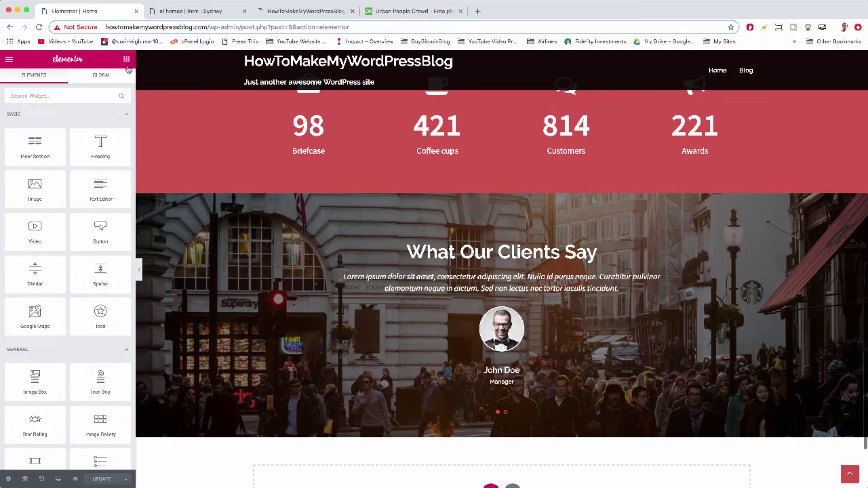
{"action": "scroll", "coordinate": [124, 132], "scroll_direction": "down", "scroll_amount": 15}
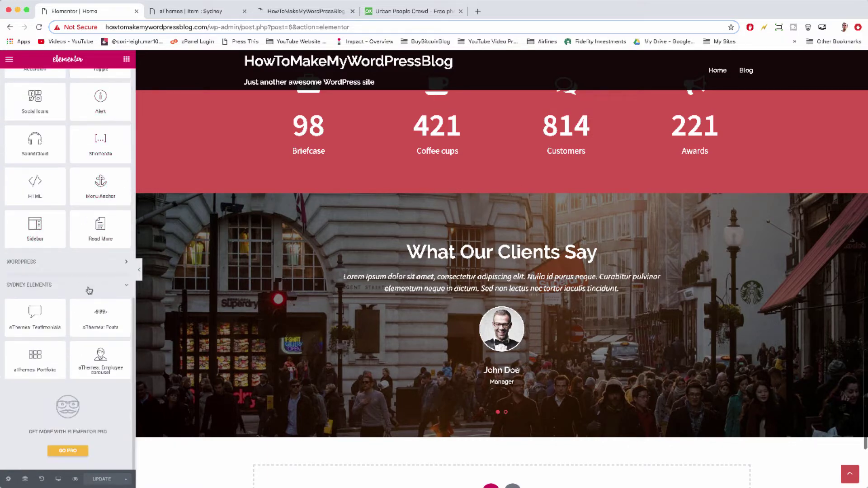
{"action": "scroll", "coordinate": [210, 357], "scroll_direction": "down", "scroll_amount": 5}
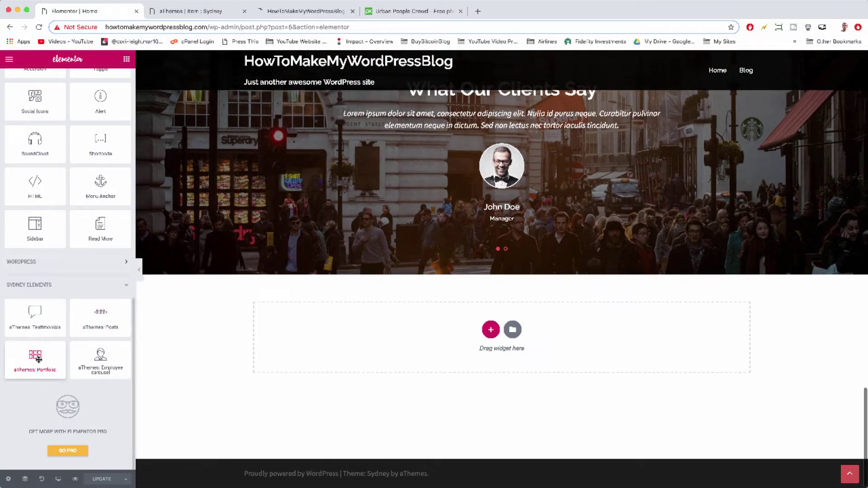
{"action": "left_click_drag", "start_coordinate": [35, 358], "coordinate": [412, 343]}
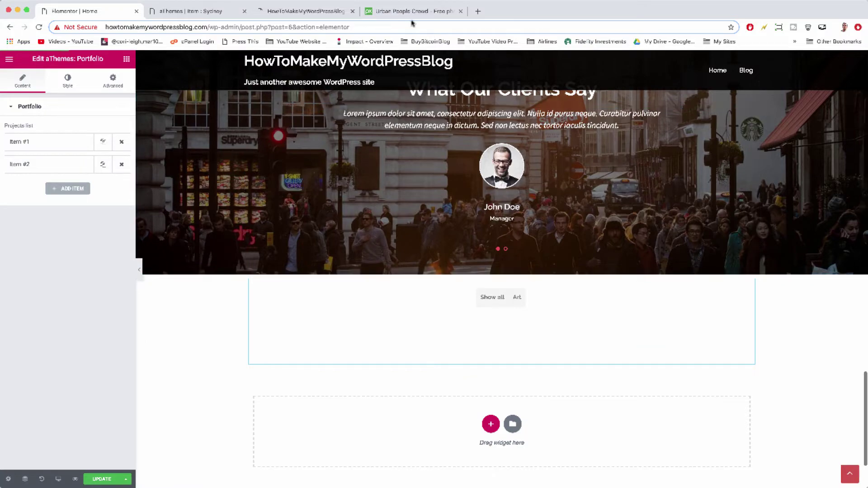
Search Pixabay for 'abstract' images.
{"action": "left_click", "coordinate": [426, 11]}
{"action": "scroll", "coordinate": [502, 297], "scroll_direction": "down", "scroll_amount": 2}
{"action": "scroll", "coordinate": [502, 297], "scroll_direction": "down", "scroll_amount": 3}
{"action": "scroll", "coordinate": [502, 301], "scroll_direction": "up", "scroll_amount": 5}
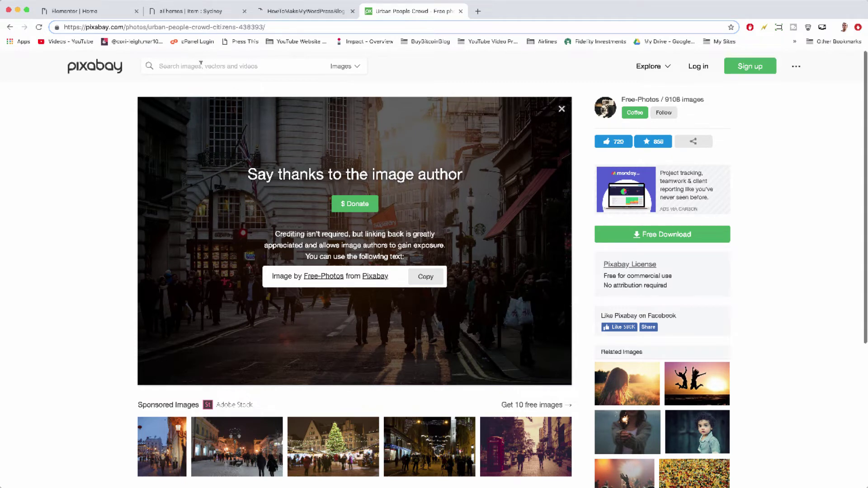
{"action": "left_click", "coordinate": [201, 63]}
{"action": "type", "text": "abstract"}
{"action": "key", "text": "Return"}
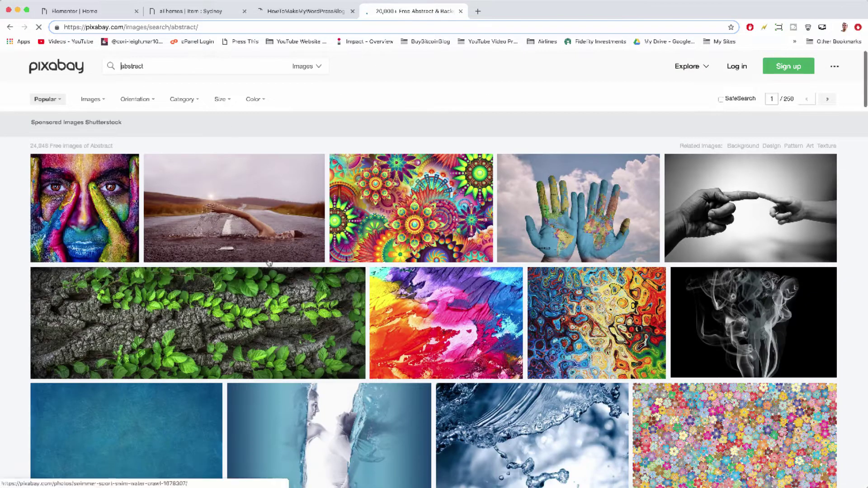
Download the floral flowers abstract image at 1280×800 as portfolio-1.png.
{"action": "scroll", "coordinate": [256, 302], "scroll_direction": "down", "scroll_amount": 5}
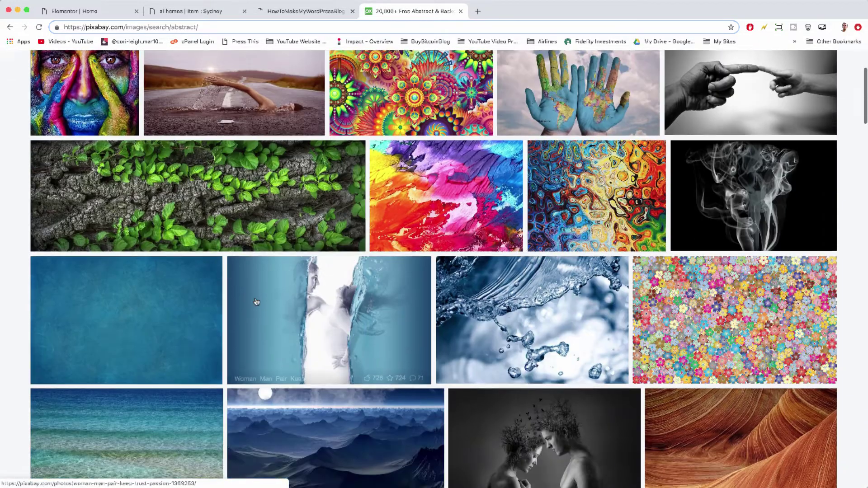
{"action": "scroll", "coordinate": [256, 302], "scroll_direction": "down", "scroll_amount": 3}
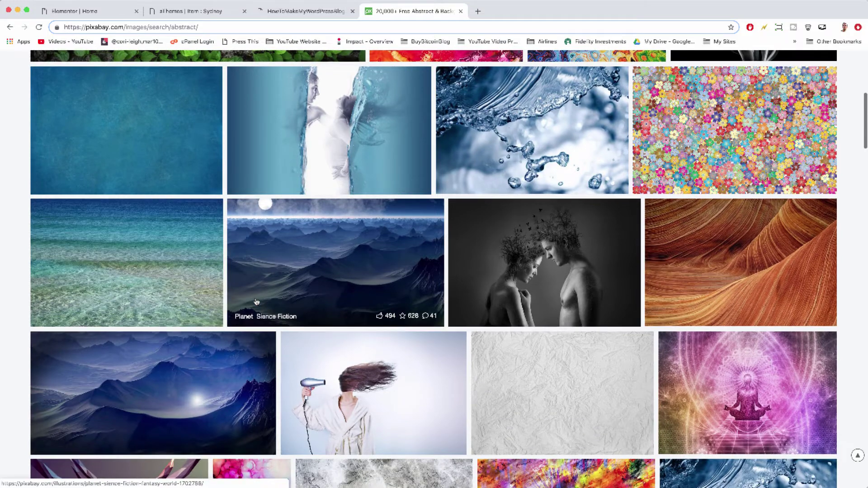
{"action": "left_click", "coordinate": [725, 131]}
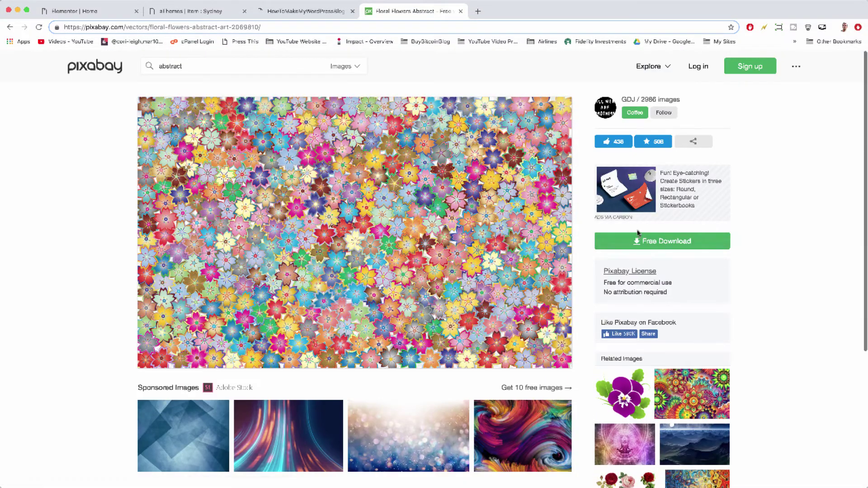
{"action": "left_click", "coordinate": [642, 237]}
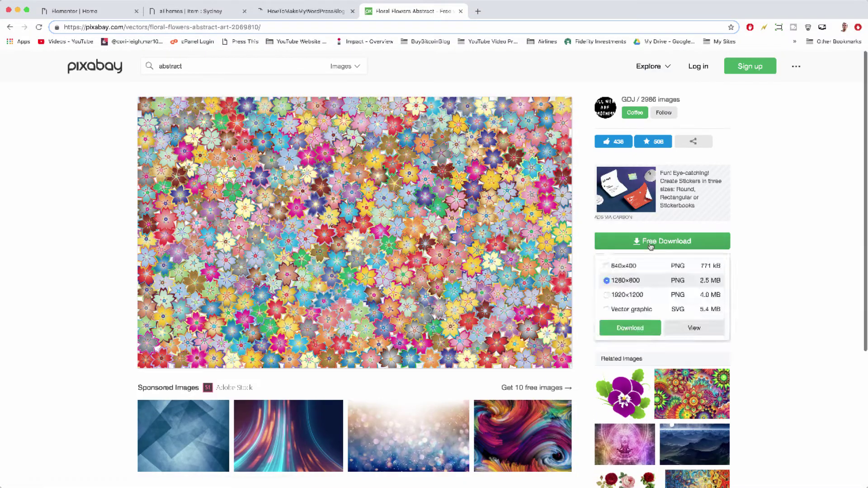
{"action": "left_click", "coordinate": [644, 330]}
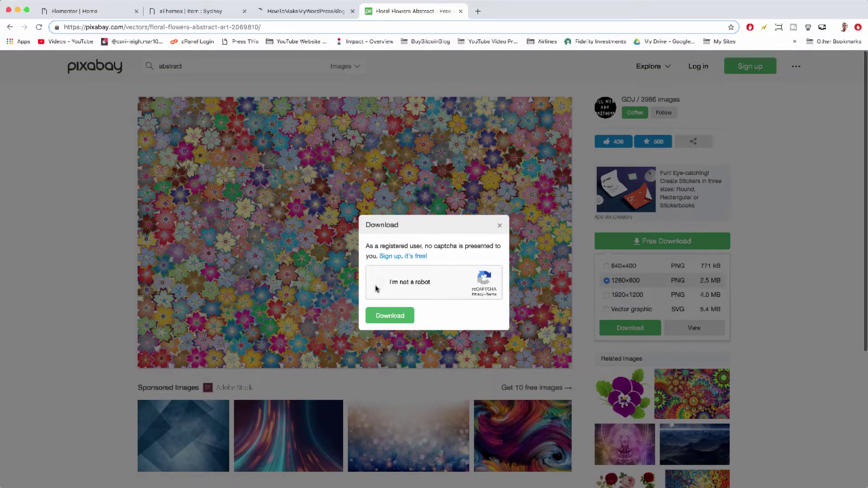
{"action": "left_click", "coordinate": [376, 282]}
{"action": "left_click", "coordinate": [390, 316]}
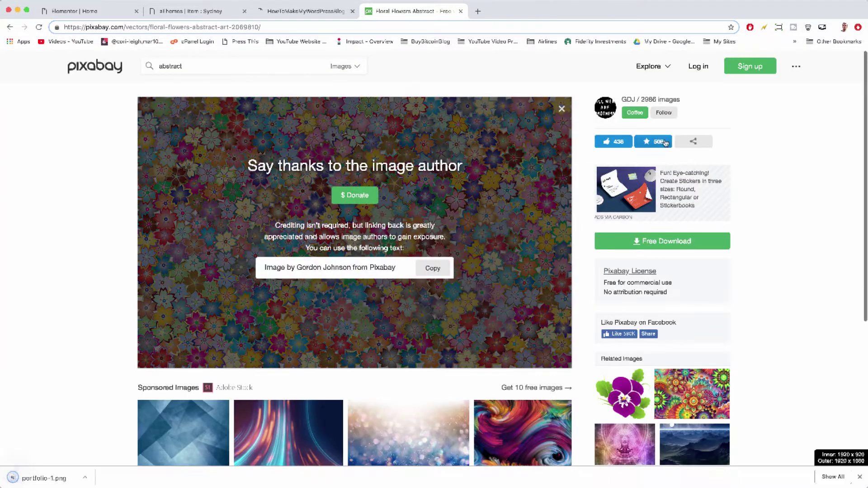
{"action": "scroll", "coordinate": [665, 143], "scroll_direction": "down", "scroll_amount": 3}
{"action": "scroll", "coordinate": [406, 135], "scroll_direction": "up", "scroll_amount": 3}
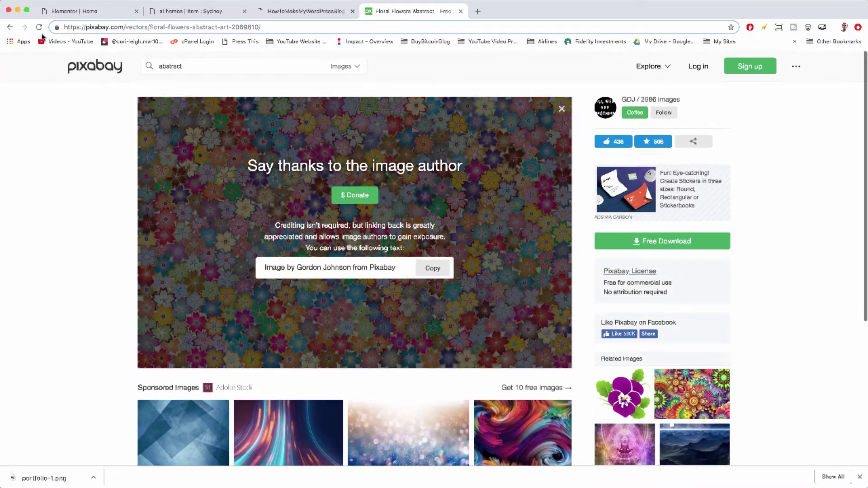
Back in the abstract results, download the blue Abstract Ice Frozen photo at 1920×1279 as a JPEG.
{"action": "left_click", "coordinate": [10, 26]}
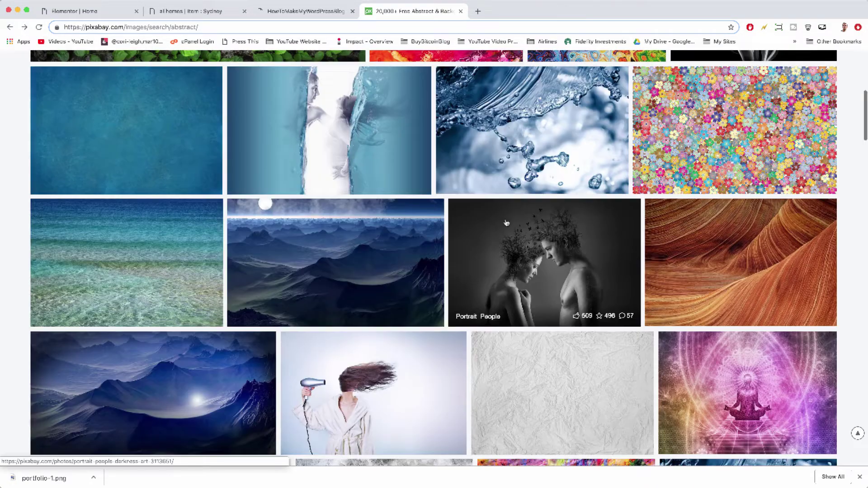
{"action": "scroll", "coordinate": [506, 222], "scroll_direction": "down", "scroll_amount": 3}
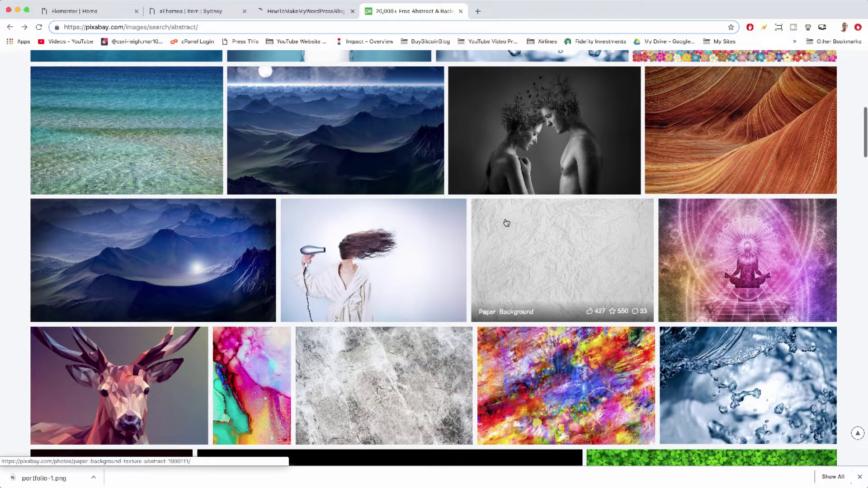
{"action": "scroll", "coordinate": [506, 222], "scroll_direction": "down", "scroll_amount": 15}
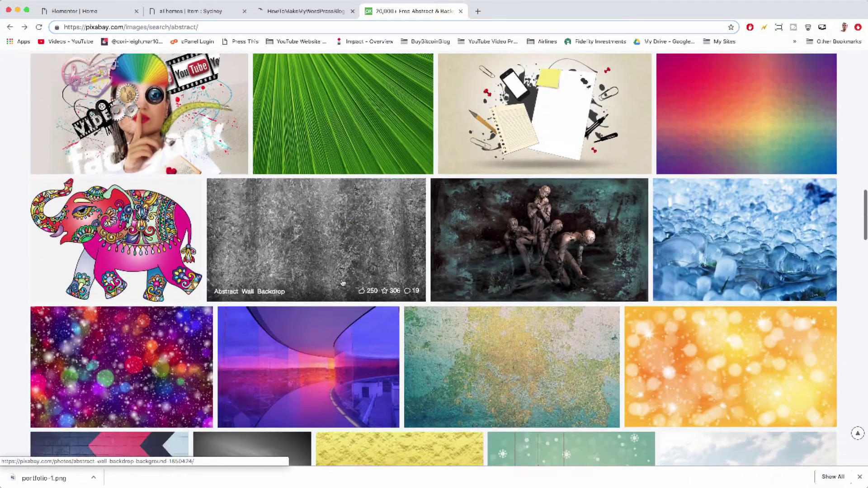
{"action": "left_click", "coordinate": [742, 230]}
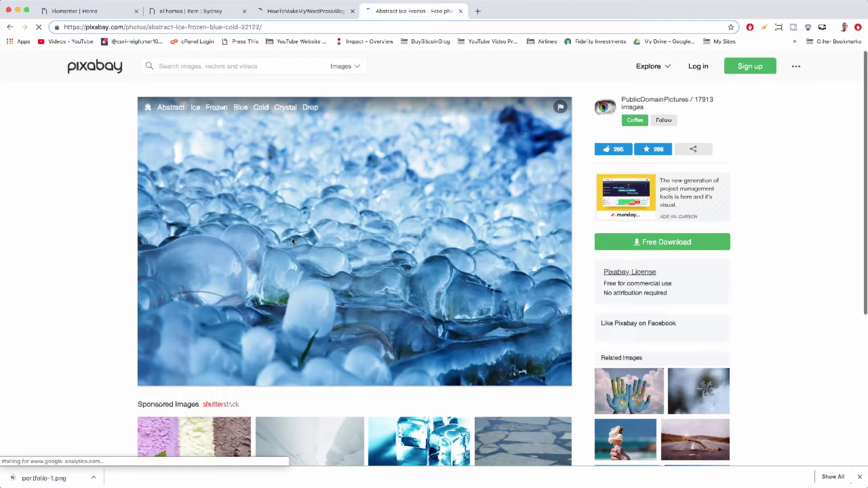
{"action": "left_click", "coordinate": [662, 242]}
{"action": "left_click", "coordinate": [629, 329]}
{"action": "left_click", "coordinate": [377, 272]}
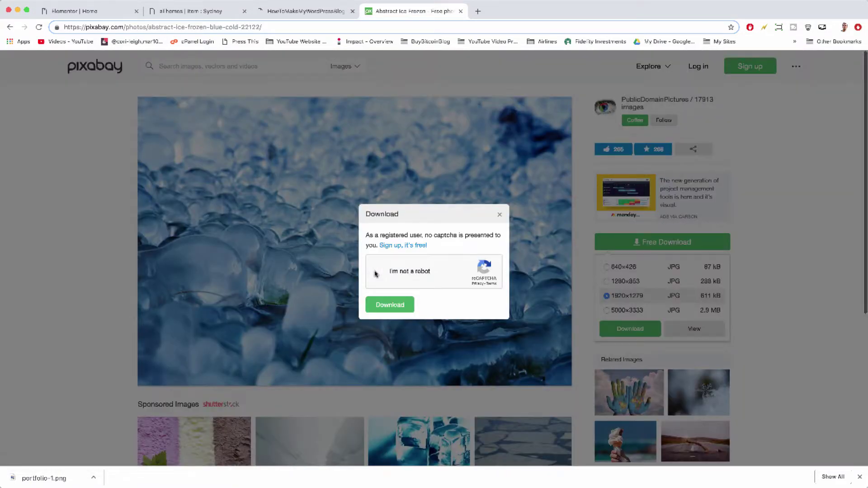
{"action": "left_click", "coordinate": [389, 305]}
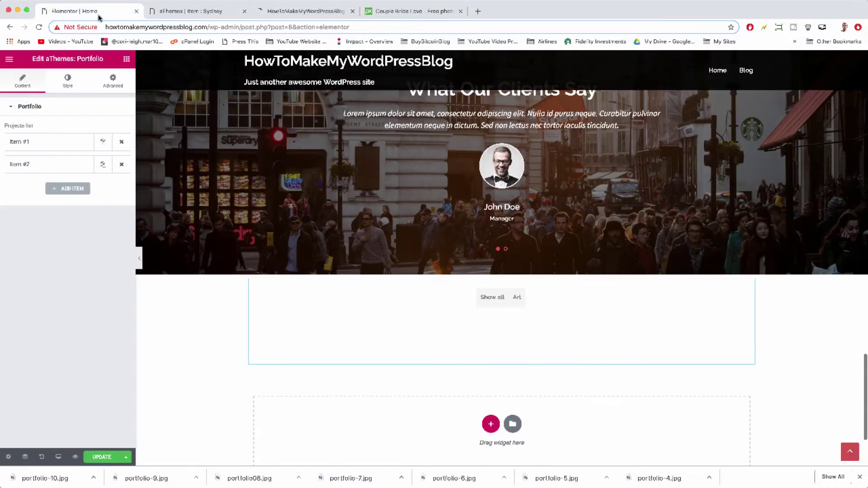
Expand portfolio Item #1 and bring up the Upload Files screen for its image.
{"action": "scroll", "coordinate": [301, 270], "scroll_direction": "down", "scroll_amount": 5}
{"action": "scroll", "coordinate": [300, 269], "scroll_direction": "up", "scroll_amount": 4}
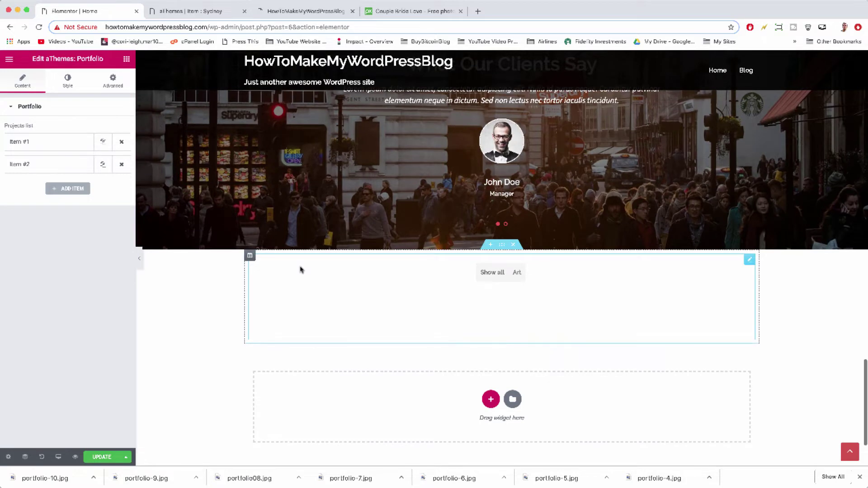
{"action": "left_click", "coordinate": [60, 146]}
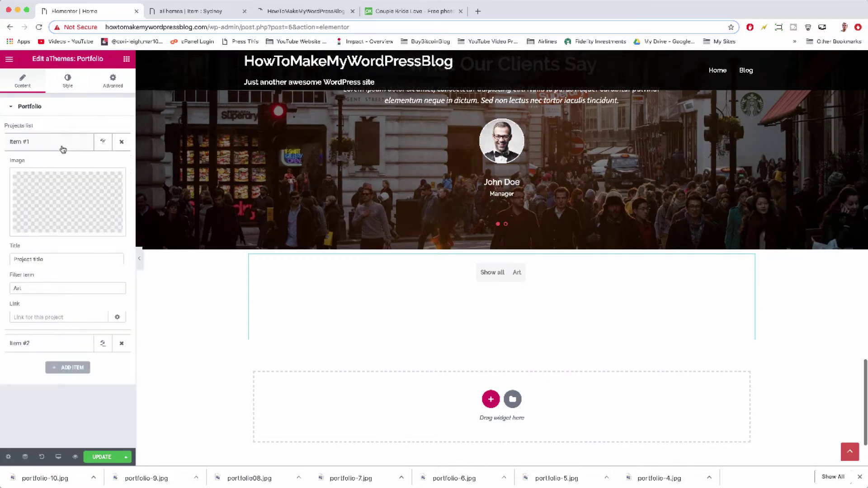
{"action": "left_click", "coordinate": [76, 209]}
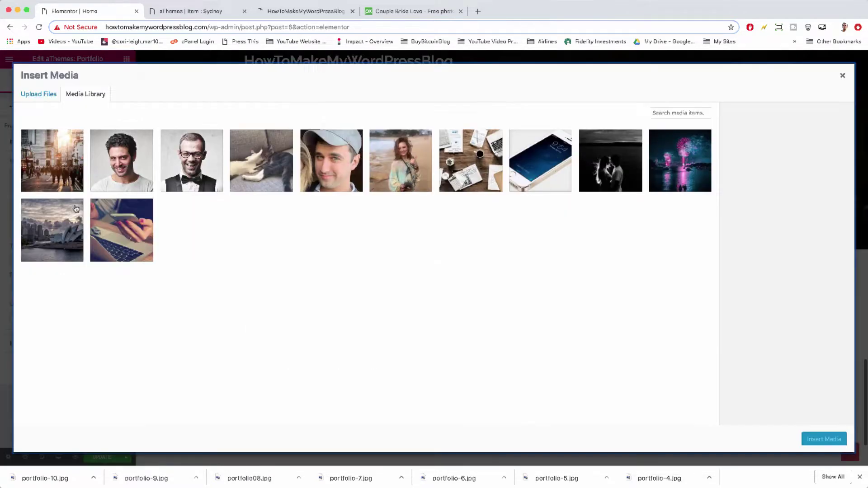
{"action": "left_click", "coordinate": [43, 93]}
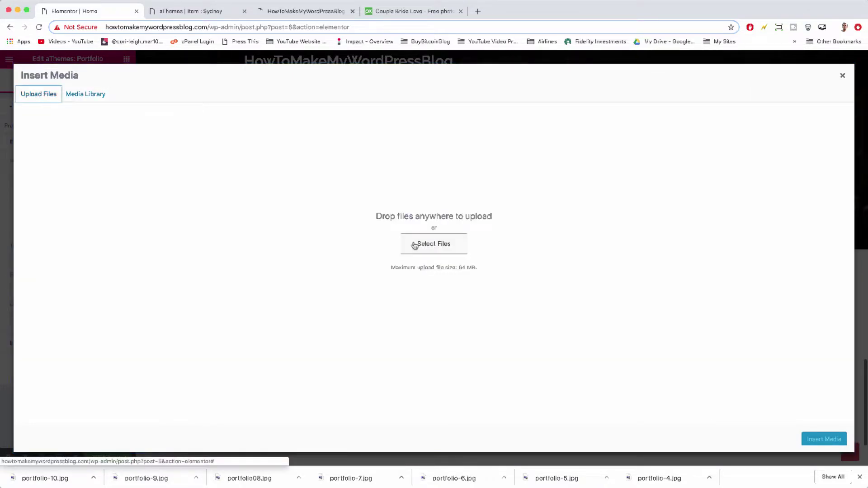
Upload portfolio-1 through portfolio-10 to the media library and select the colourful flowers image.
{"action": "left_click", "coordinate": [444, 254]}
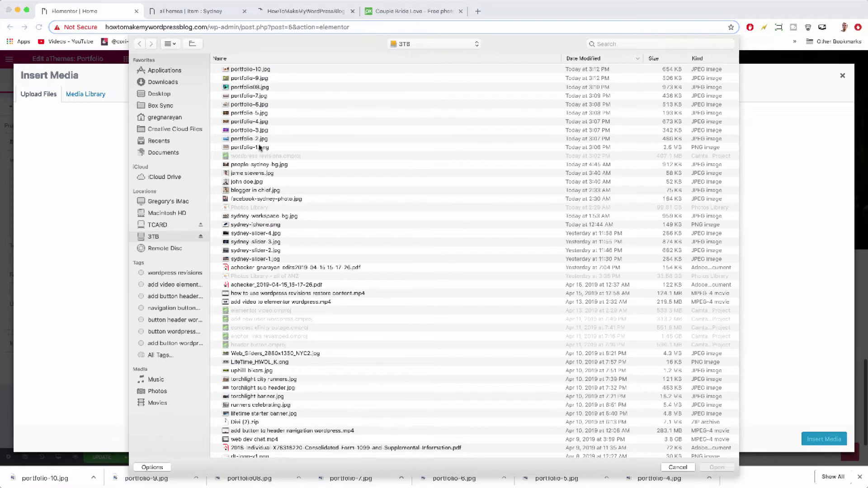
{"action": "left_click", "coordinate": [260, 148]}
{"action": "left_click", "coordinate": [270, 140], "text": "shift"}
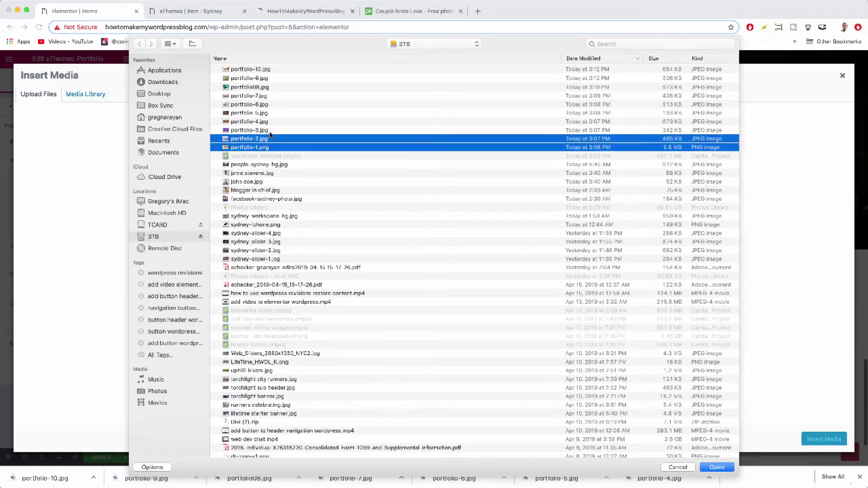
{"action": "left_click", "coordinate": [272, 131], "text": "shift"}
{"action": "left_click", "coordinate": [269, 123], "text": "shift"}
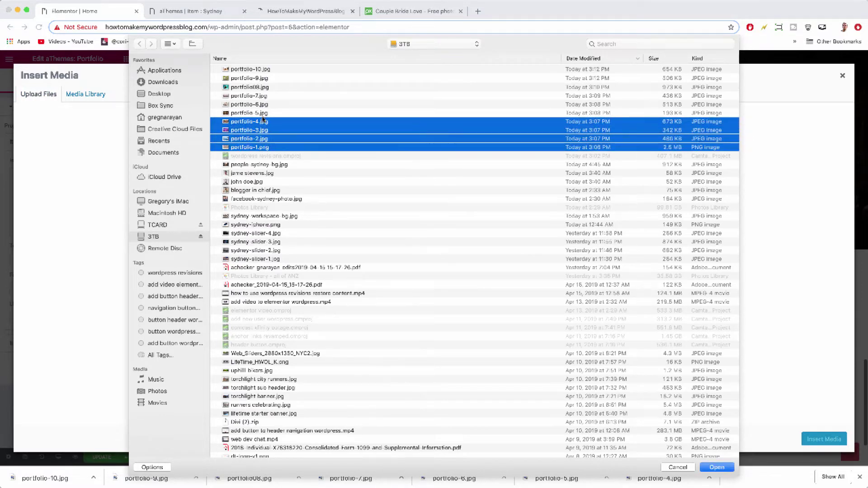
{"action": "left_click", "coordinate": [264, 113], "text": "shift"}
{"action": "left_click", "coordinate": [265, 105], "text": "shift"}
{"action": "left_click", "coordinate": [265, 70], "text": "shift"}
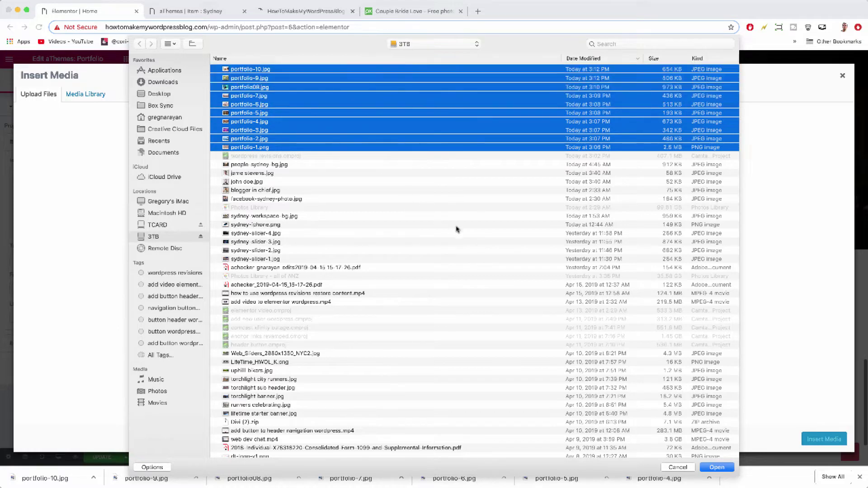
{"action": "left_click", "coordinate": [716, 468]}
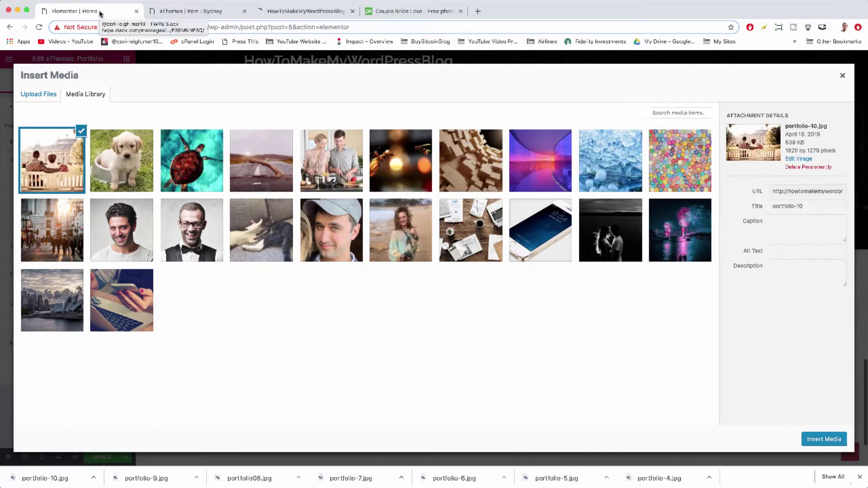
{"action": "left_click", "coordinate": [670, 158]}
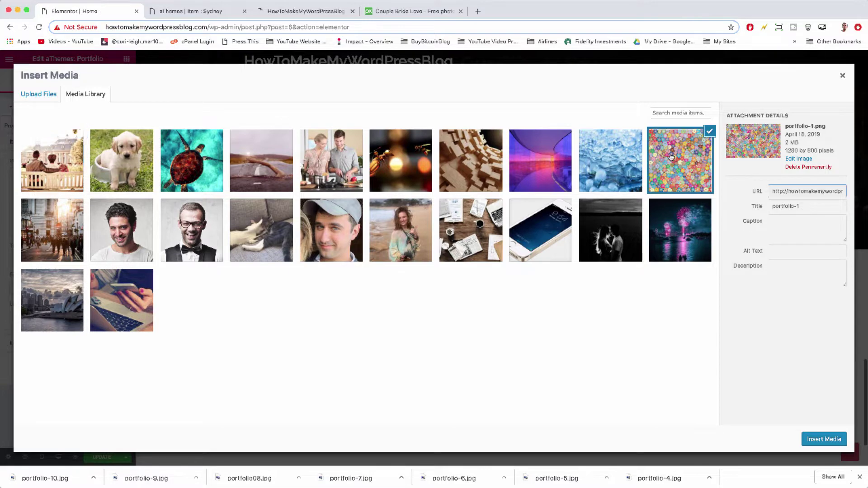
Insert the flowers image into Item #1 and retitle the item Stars, checking the Sydney demo for reference.
{"action": "left_click", "coordinate": [823, 439]}
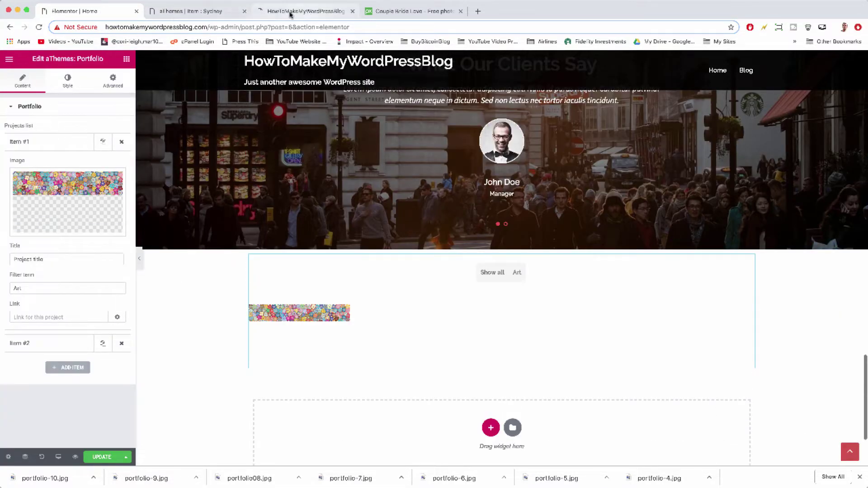
{"action": "left_click", "coordinate": [218, 11]}
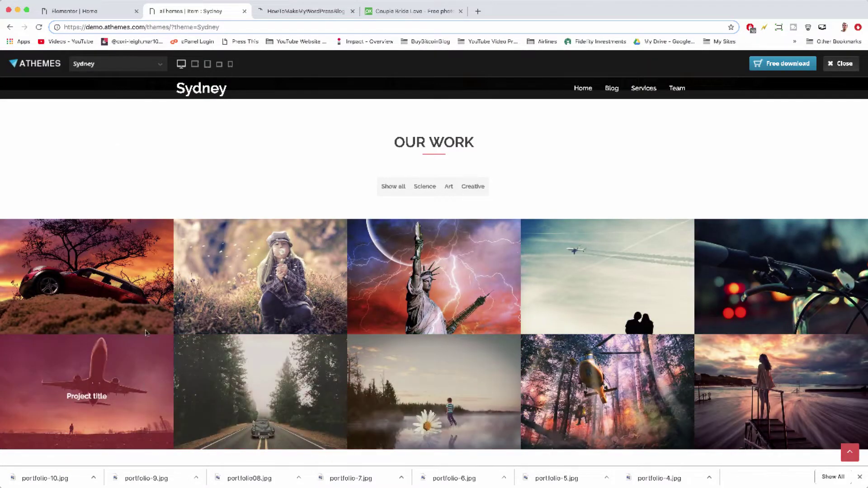
{"action": "left_click", "coordinate": [104, 14]}
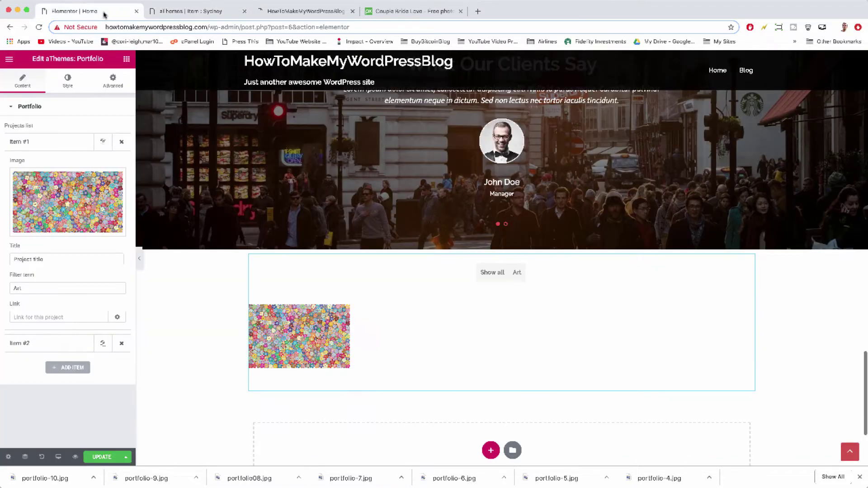
{"action": "triple_click", "coordinate": [31, 260]}
{"action": "type", "text": "Str"}
Try the demo grid's Art, Creative and Science filters, then return to Show all.
{"action": "double_click", "coordinate": [30, 285]}
{"action": "left_click", "coordinate": [191, 13]}
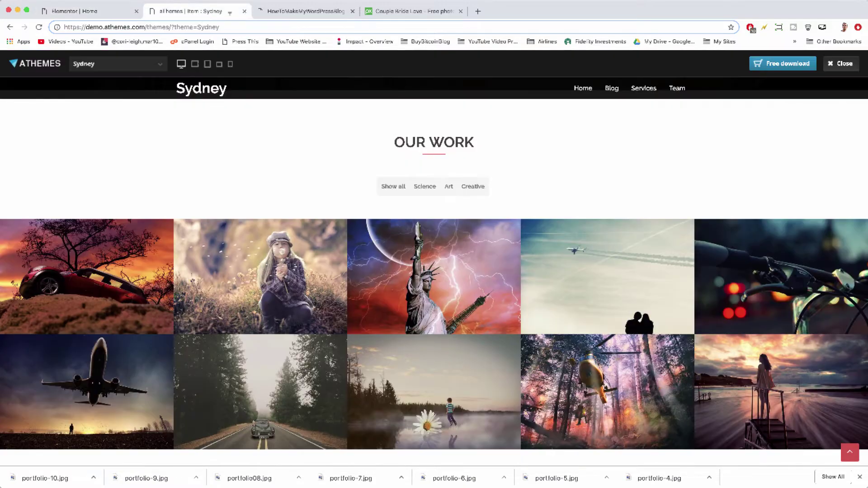
{"action": "left_click", "coordinate": [448, 188]}
{"action": "left_click", "coordinate": [473, 186]}
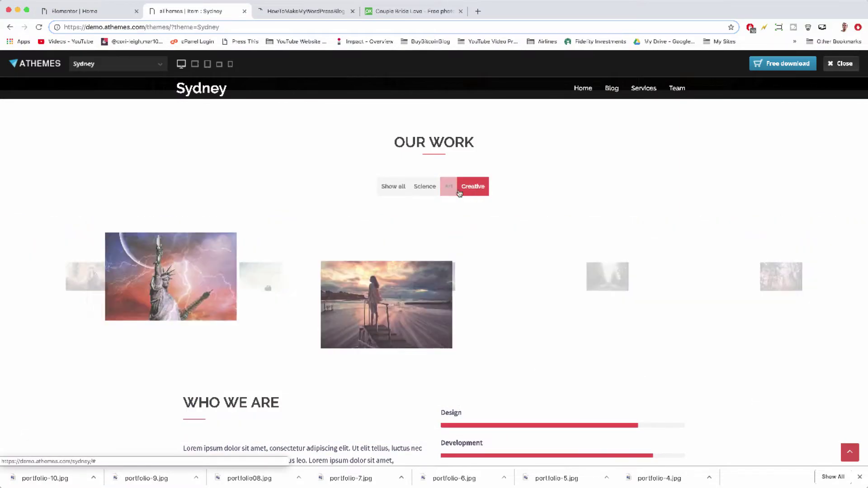
{"action": "left_click", "coordinate": [425, 186]}
{"action": "left_click", "coordinate": [451, 188]}
{"action": "left_click", "coordinate": [473, 186]}
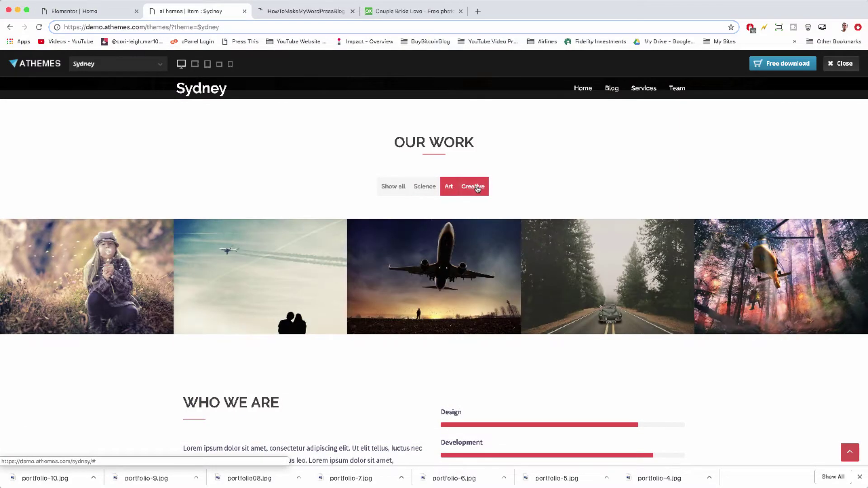
{"action": "left_click", "coordinate": [425, 187]}
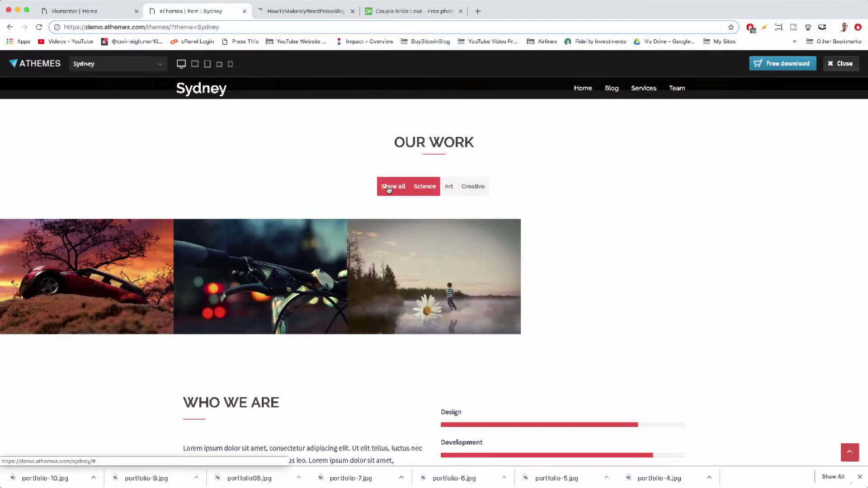
{"action": "left_click", "coordinate": [388, 189]}
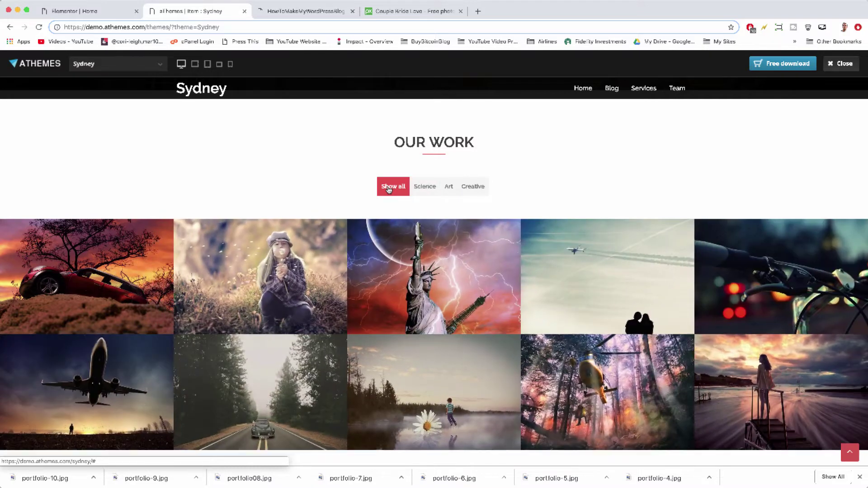
Give Item #2 the ice image, title Droplets and filter term Nature.
{"action": "left_click", "coordinate": [105, 15]}
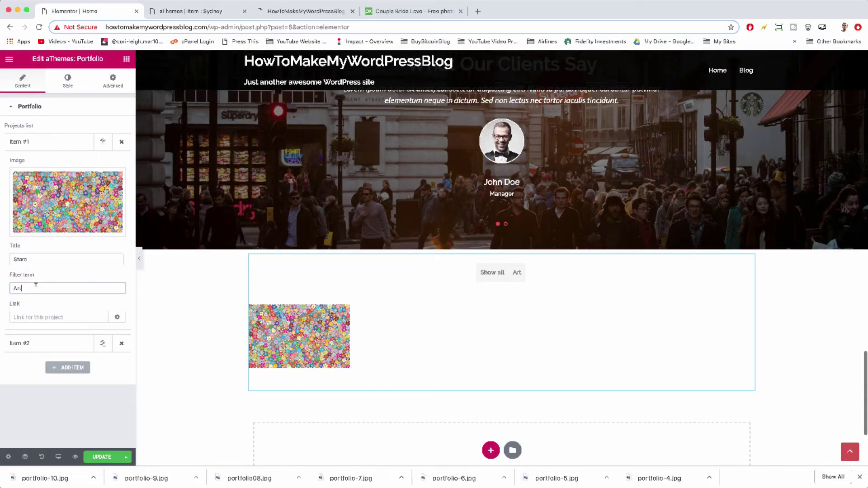
{"action": "left_click", "coordinate": [33, 317]}
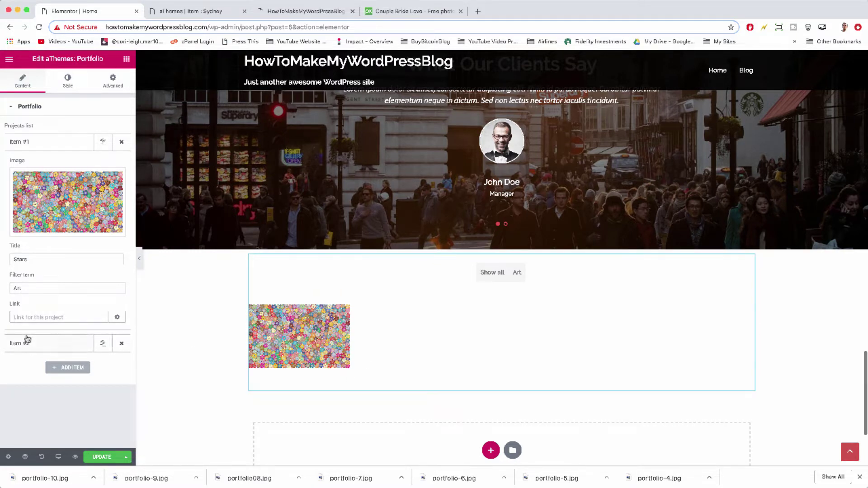
{"action": "left_click", "coordinate": [63, 345]}
{"action": "left_click", "coordinate": [76, 218]}
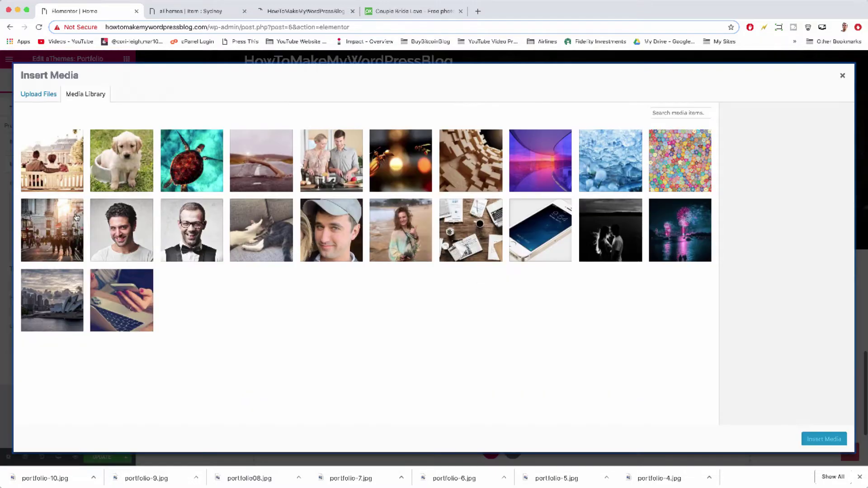
{"action": "left_click", "coordinate": [610, 152]}
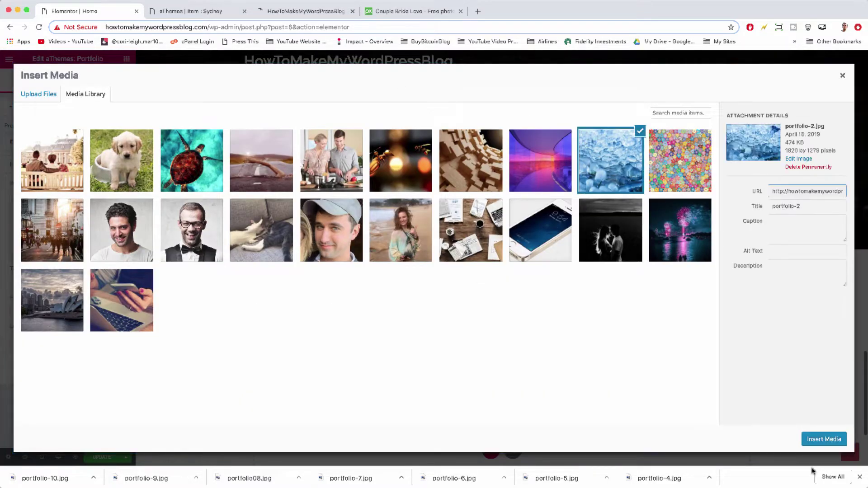
{"action": "left_click", "coordinate": [823, 440]}
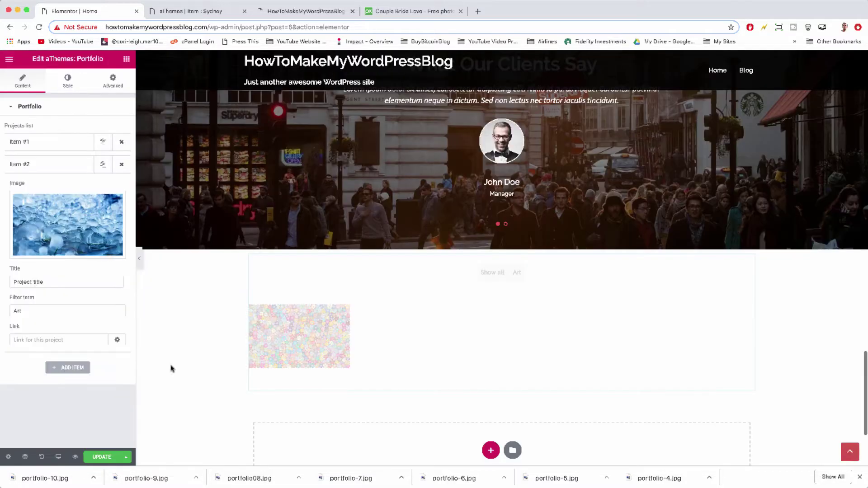
{"action": "double_click", "coordinate": [26, 310]}
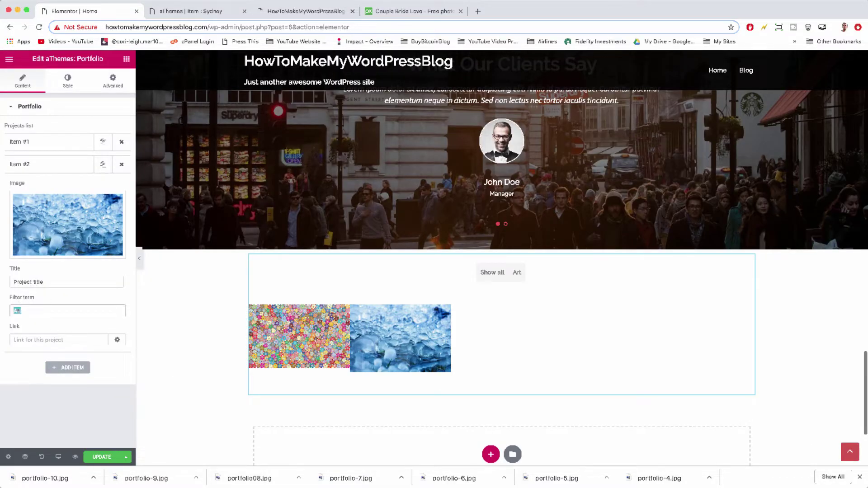
{"action": "type", "text": "Nature"}
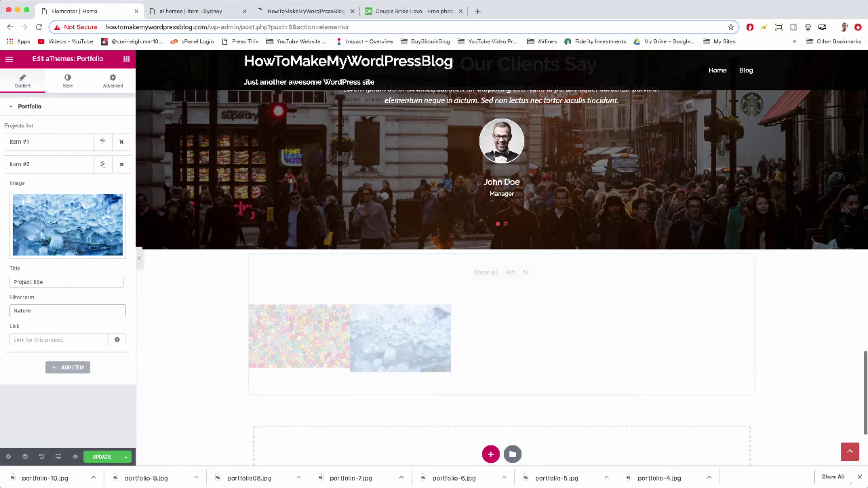
{"action": "double_click", "coordinate": [22, 283]}
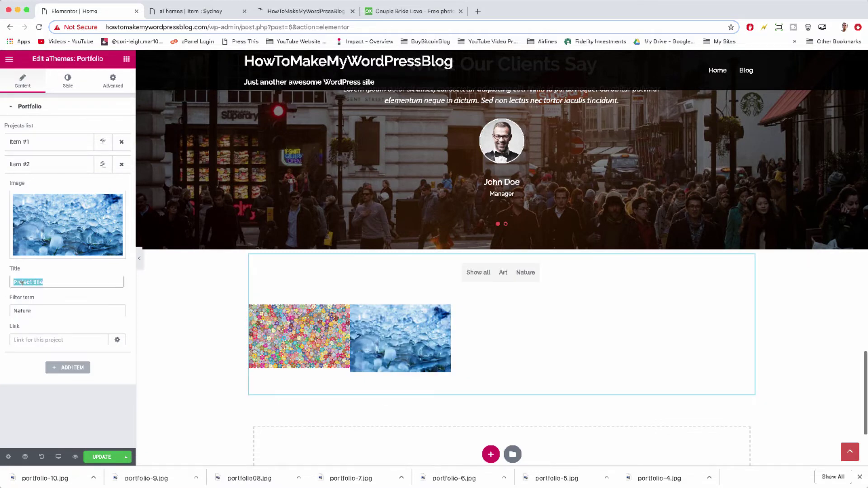
{"action": "type", "text": "Droplets"}
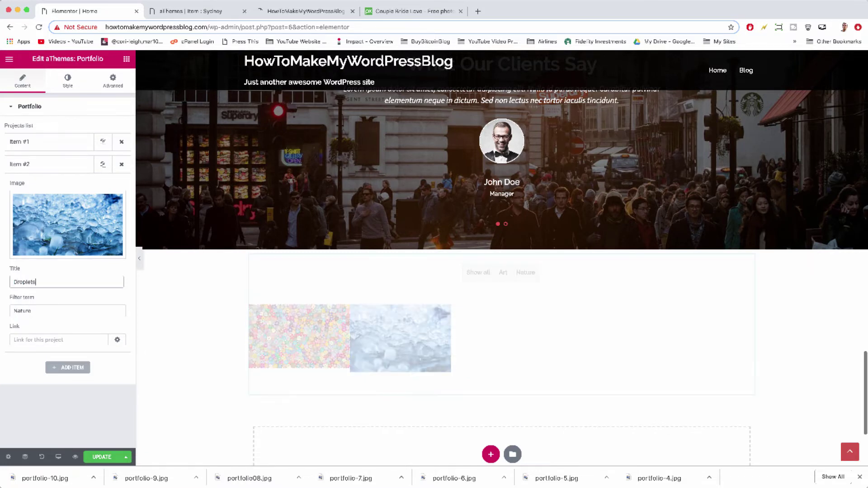
Add a third portfolio item with an image and save the page with UPDATE.
{"action": "left_click", "coordinate": [83, 371]}
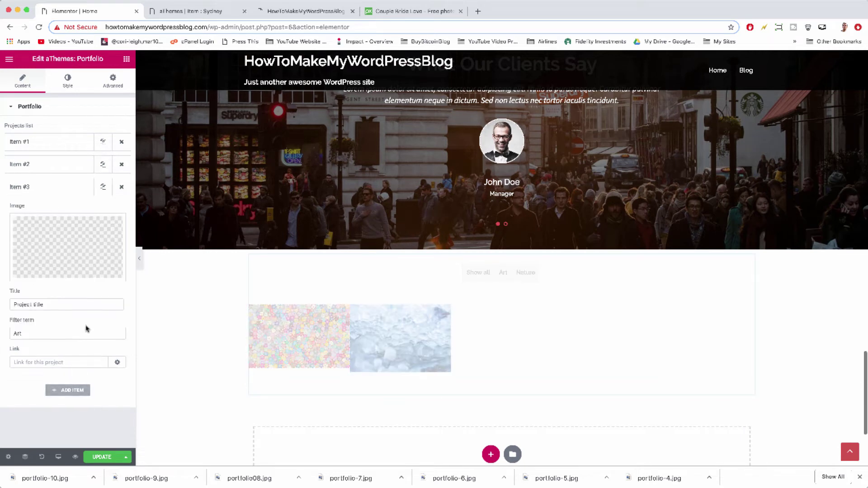
{"action": "left_click", "coordinate": [67, 242]}
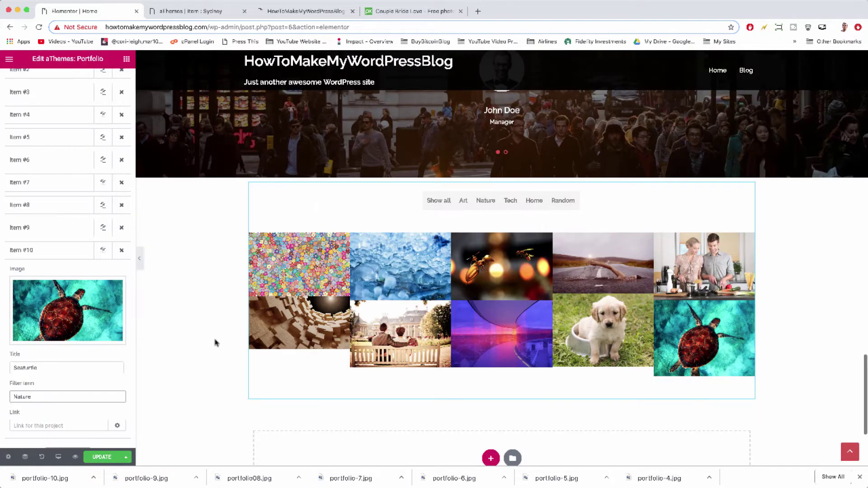
{"action": "scroll", "coordinate": [120, 380], "scroll_direction": "down", "scroll_amount": 1}
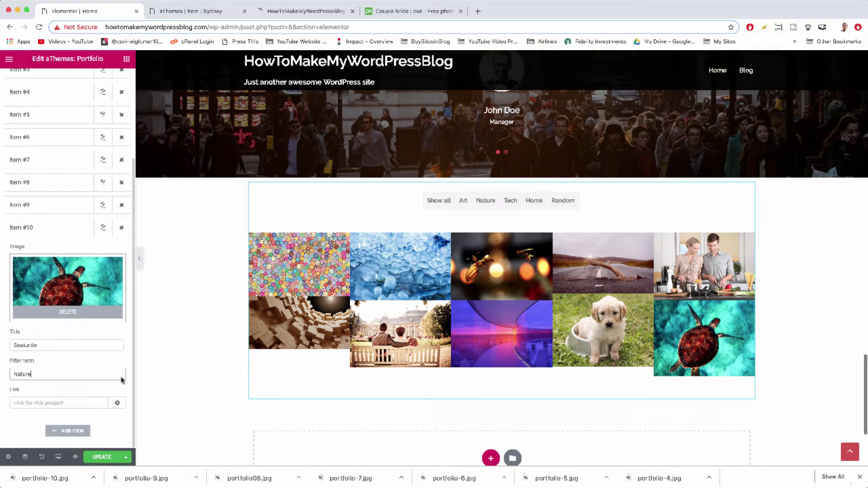
{"action": "left_click", "coordinate": [114, 457]}
{"action": "left_click", "coordinate": [296, 369]}
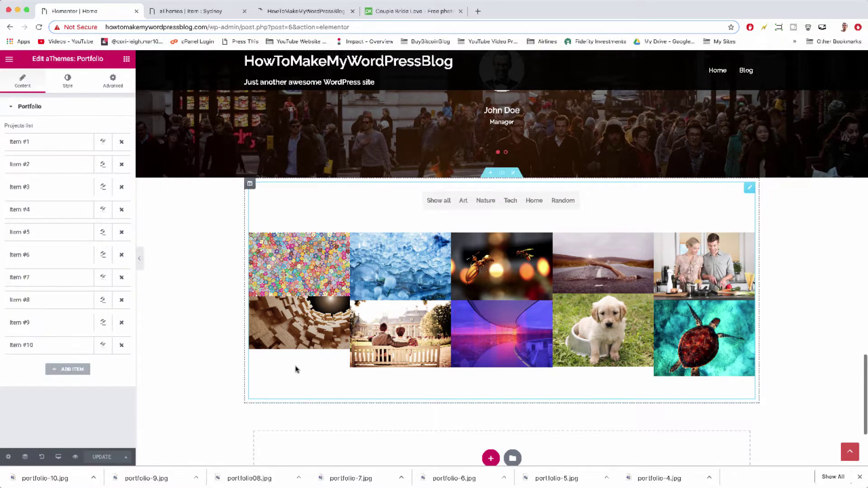
{"action": "scroll", "coordinate": [296, 369], "scroll_direction": "up", "scroll_amount": 2}
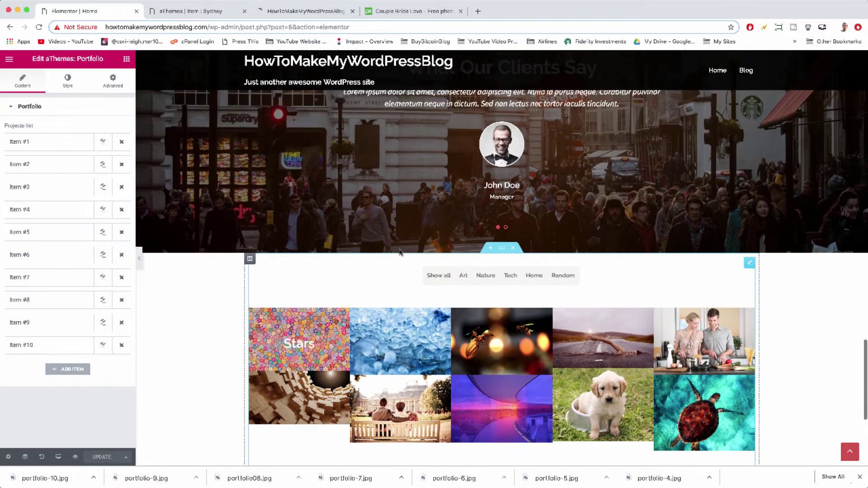
Turn on Stretch Section for the portfolio section and set its Content Width to Full Width.
{"action": "left_click", "coordinate": [502, 249]}
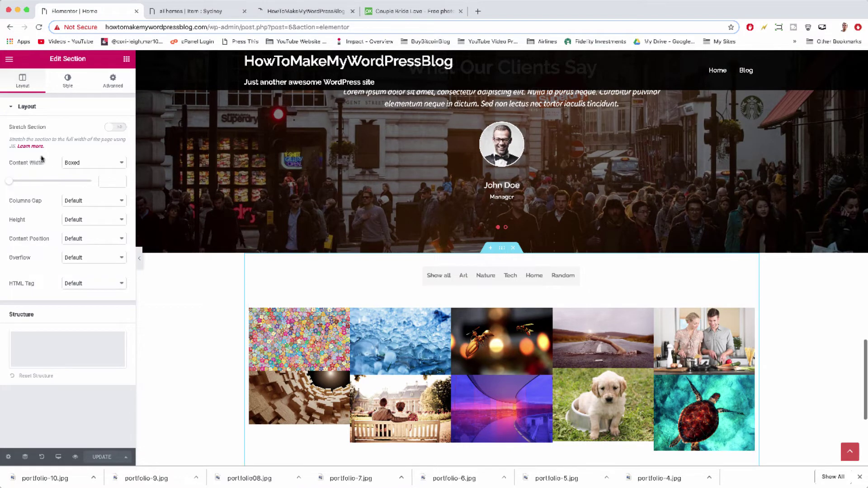
{"action": "left_click", "coordinate": [109, 129]}
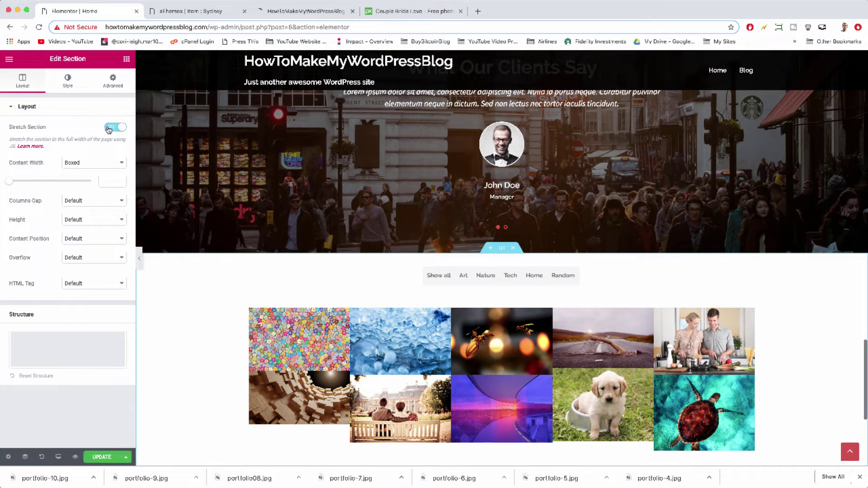
{"action": "left_click", "coordinate": [92, 163]}
{"action": "left_click", "coordinate": [90, 171]}
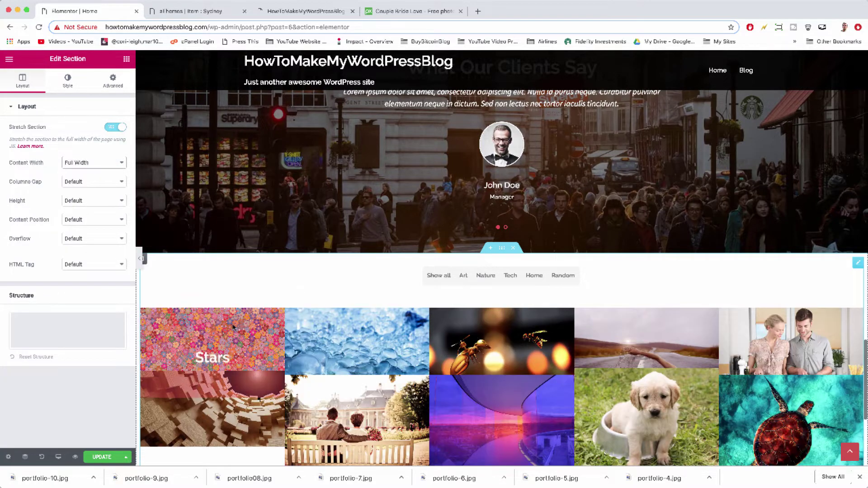
{"action": "scroll", "coordinate": [234, 327], "scroll_direction": "down", "scroll_amount": 5}
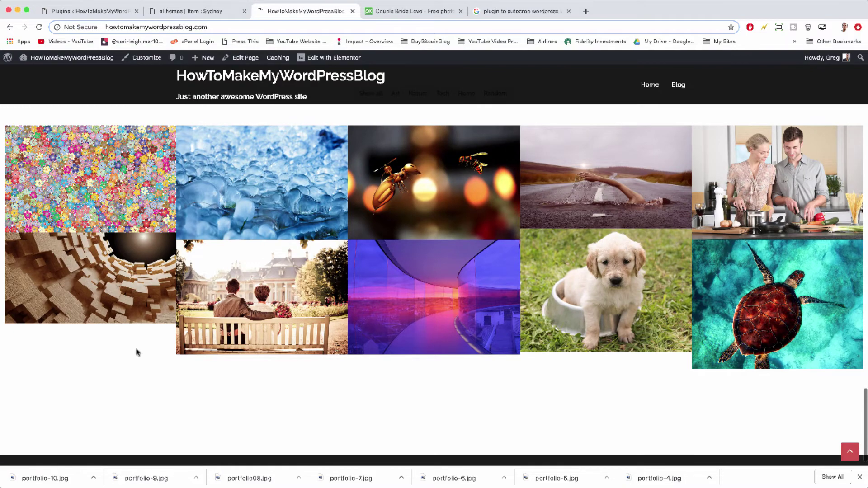
{"action": "scroll", "coordinate": [113, 294], "scroll_direction": "up", "scroll_amount": 2}
{"action": "scroll", "coordinate": [90, 226], "scroll_direction": "down", "scroll_amount": 3}
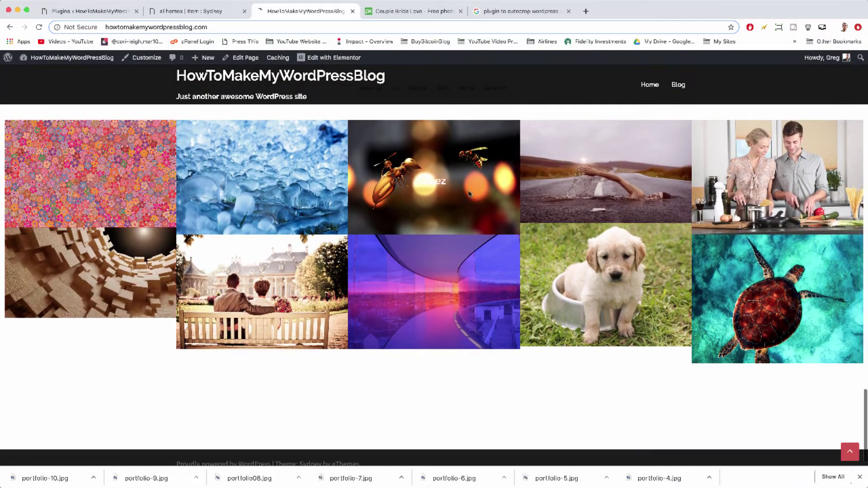
{"action": "left_click", "coordinate": [493, 15]}
{"action": "scroll", "coordinate": [475, 246], "scroll_direction": "down", "scroll_amount": 10}
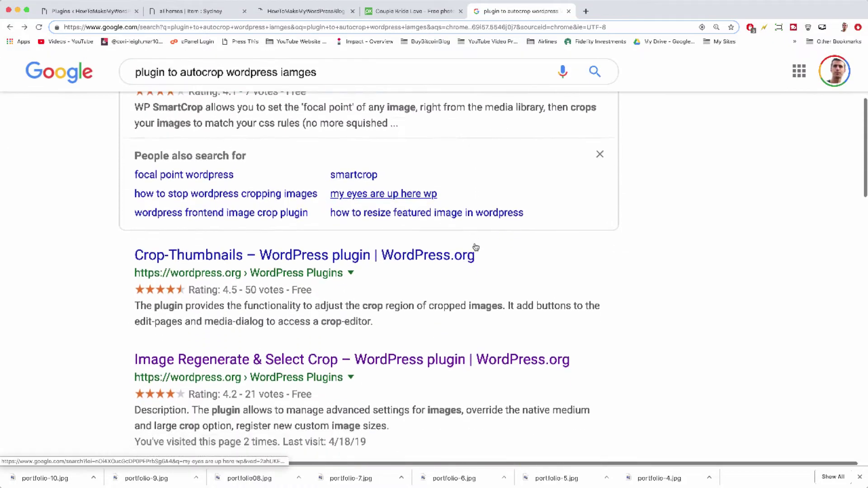
{"action": "scroll", "coordinate": [476, 247], "scroll_direction": "down", "scroll_amount": 7}
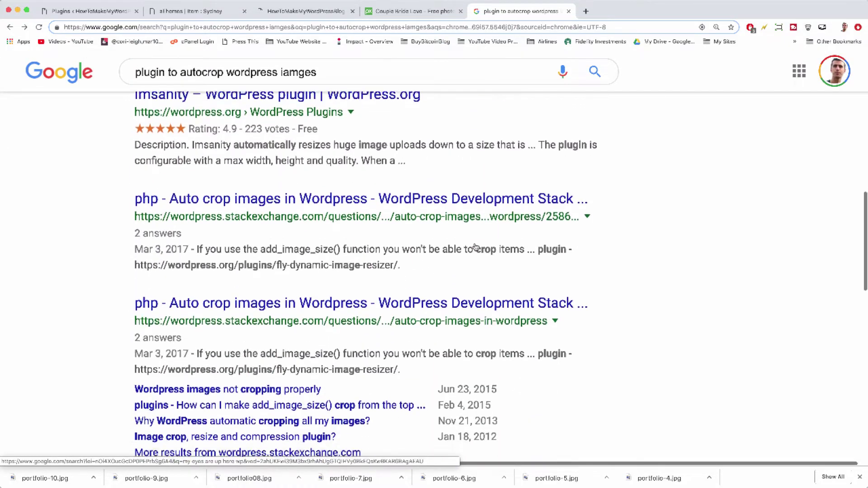
{"action": "scroll", "coordinate": [474, 239], "scroll_direction": "down", "scroll_amount": 8}
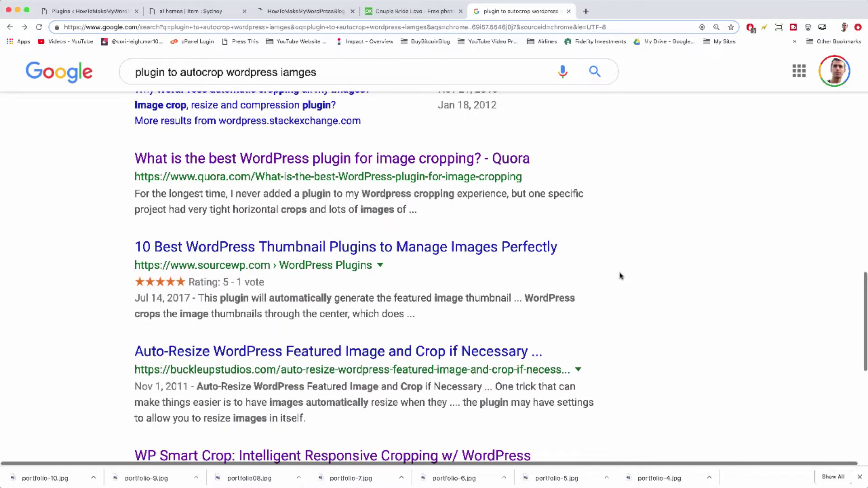
{"action": "scroll", "coordinate": [620, 275], "scroll_direction": "up", "scroll_amount": 9}
{"action": "scroll", "coordinate": [620, 276], "scroll_direction": "up", "scroll_amount": 15}
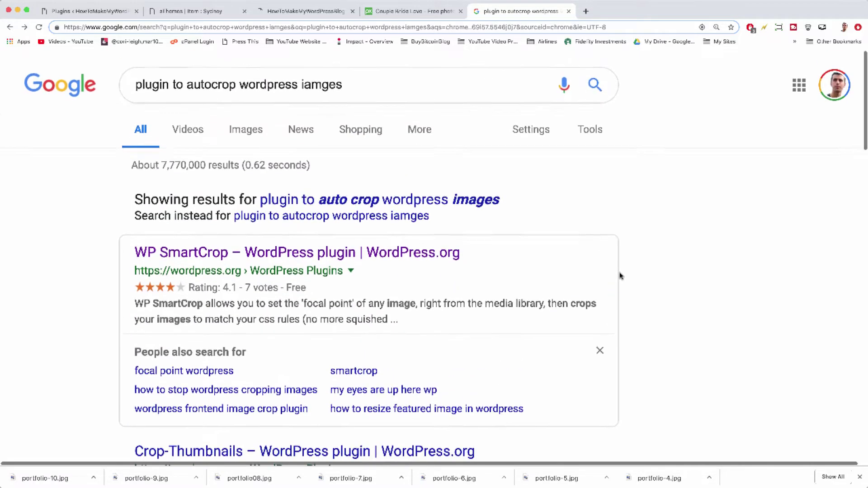
{"action": "left_click", "coordinate": [309, 16]}
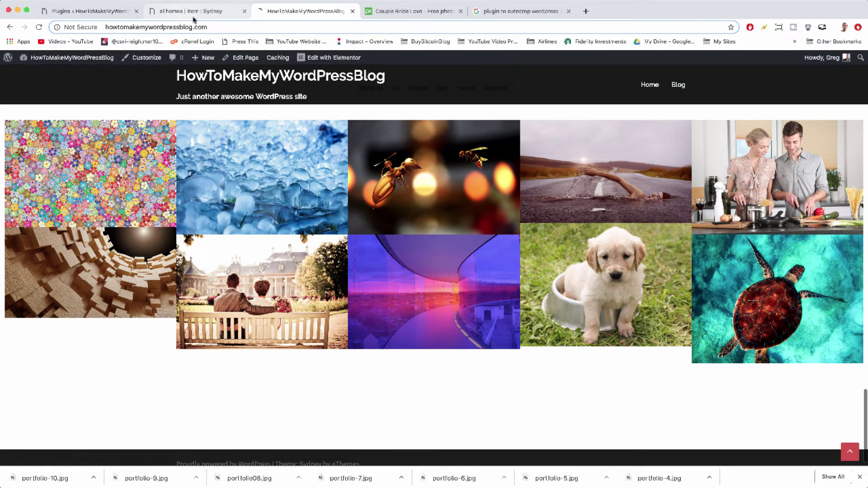
Crop the couple-on-bench photo in the Media Library to 3:2 and save it.
{"action": "left_click", "coordinate": [106, 14]}
{"action": "left_click", "coordinate": [25, 117]}
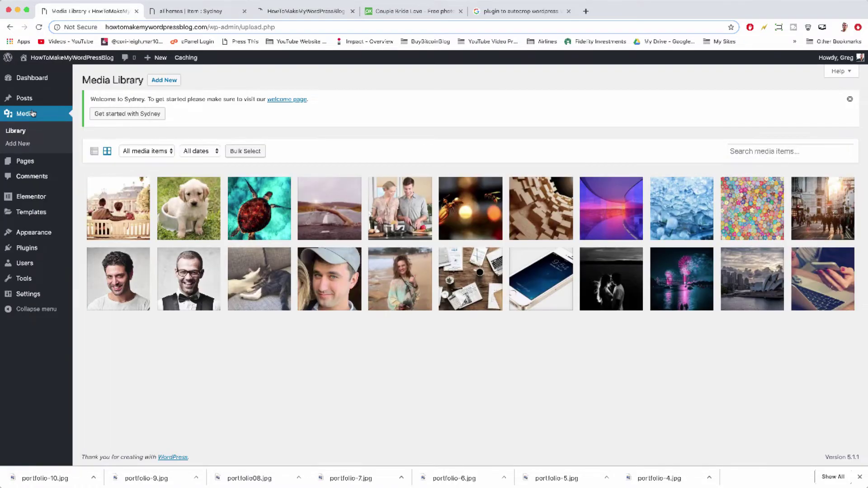
{"action": "left_click", "coordinate": [134, 222]}
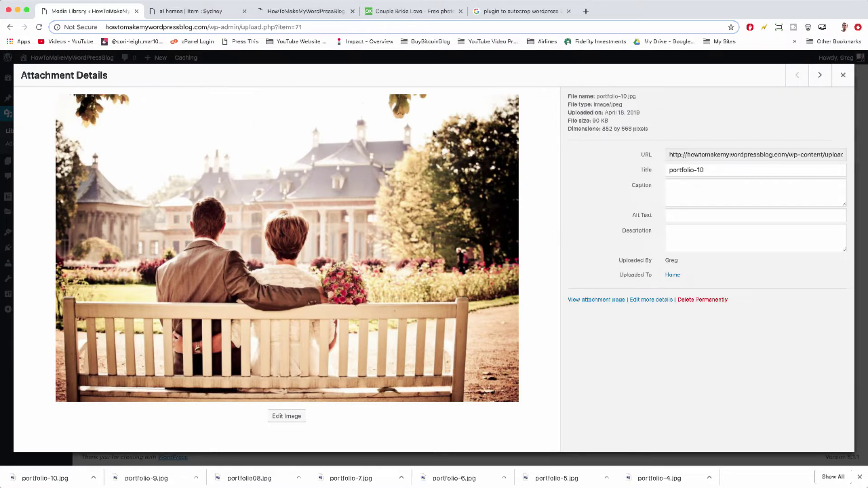
{"action": "left_click", "coordinate": [294, 421]}
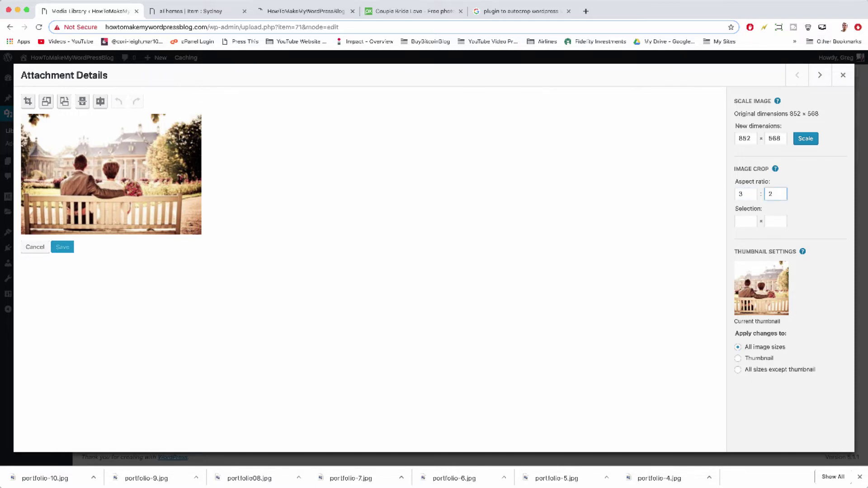
{"action": "left_click_drag", "start_coordinate": [187, 138], "coordinate": [7, 223]}
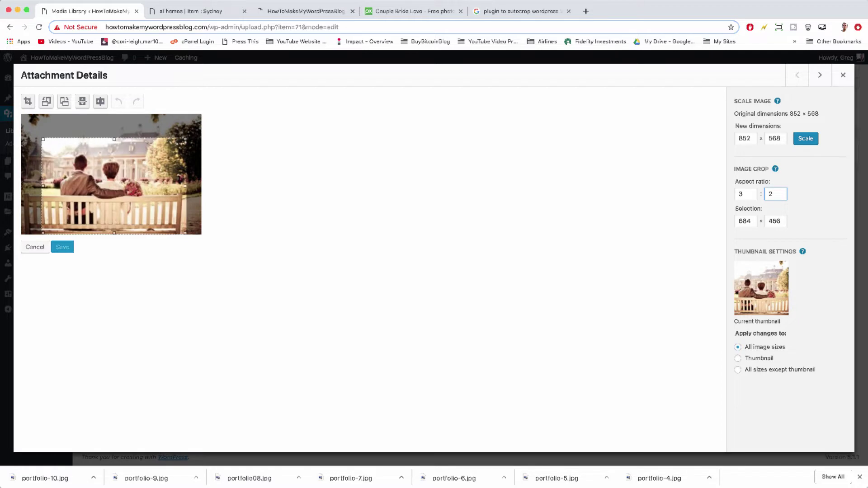
{"action": "left_click_drag", "start_coordinate": [43, 139], "coordinate": [1, 121]}
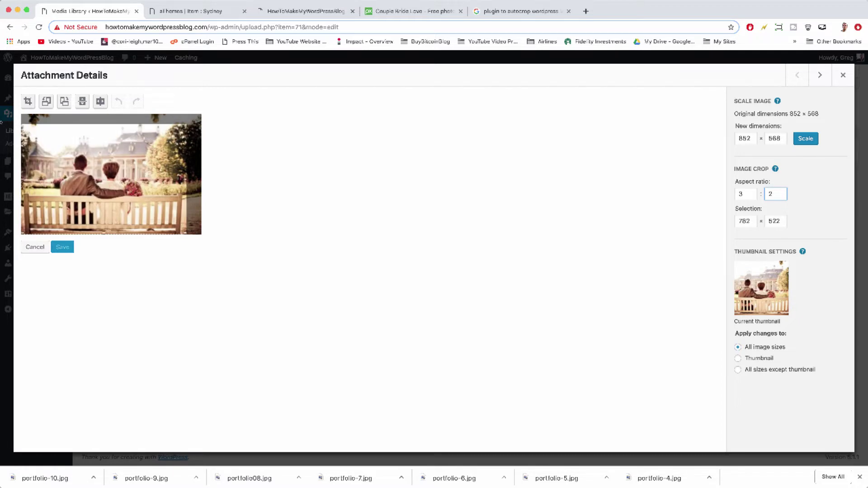
{"action": "left_click", "coordinate": [28, 102]}
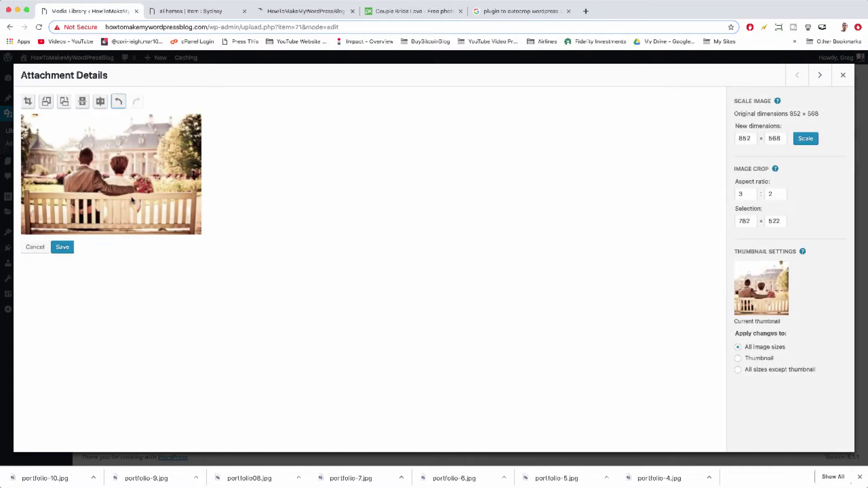
{"action": "left_click", "coordinate": [64, 248]}
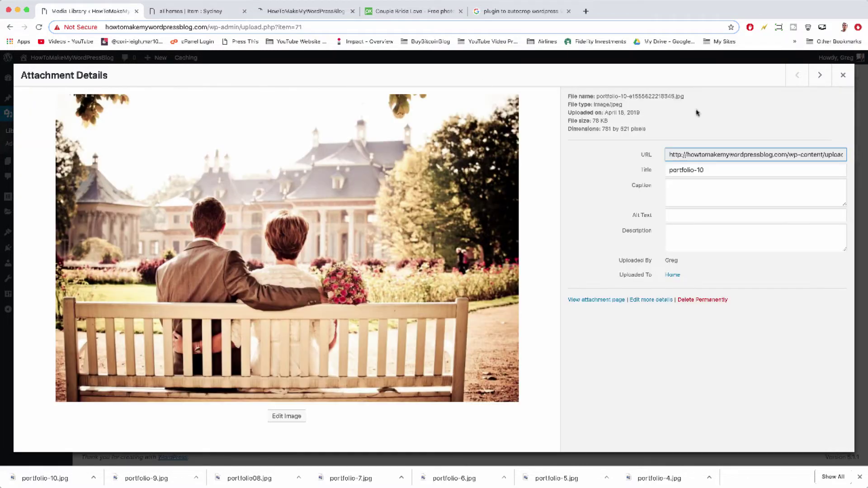
Crop the puppy photo to a full-width 3:2 area and save it.
{"action": "left_click", "coordinate": [812, 81]}
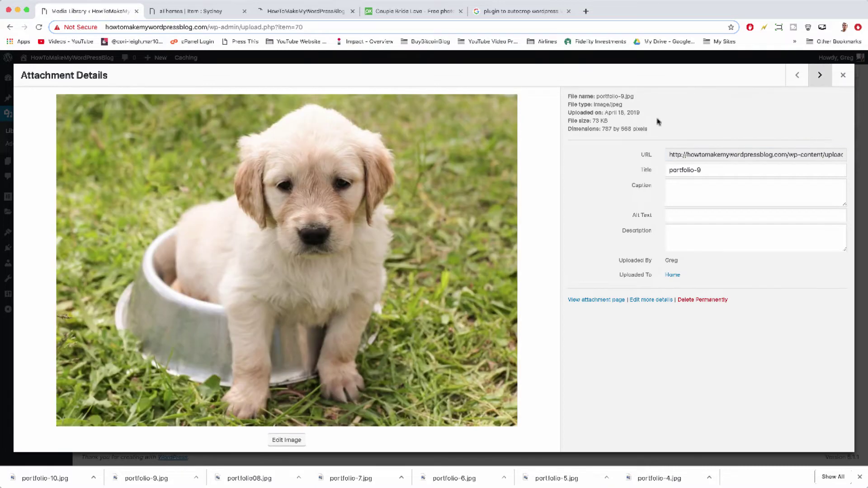
{"action": "left_click", "coordinate": [294, 441]}
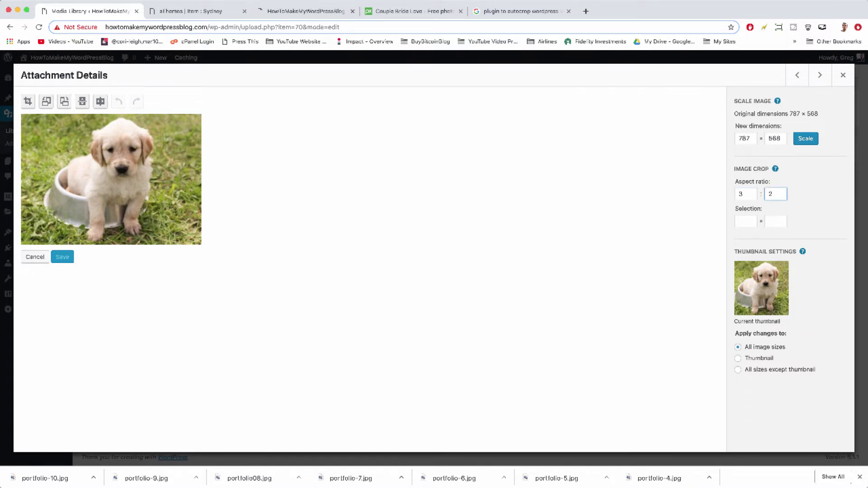
{"action": "left_click_drag", "start_coordinate": [182, 133], "coordinate": [1, 237]}
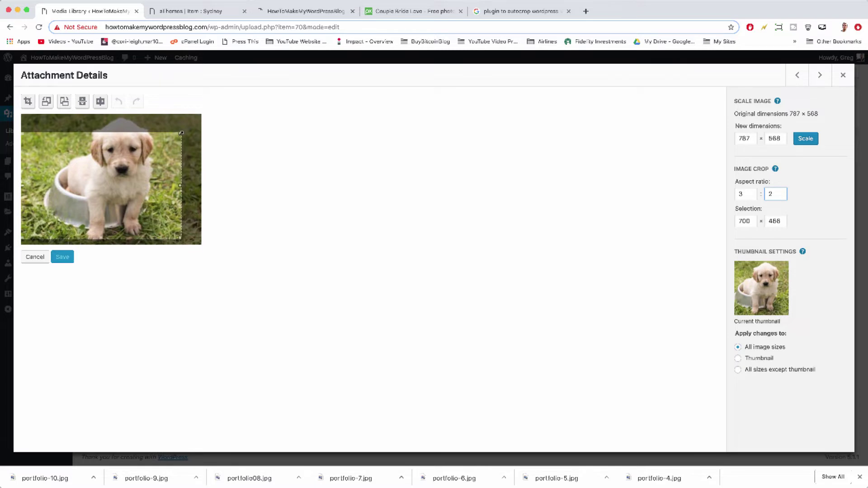
{"action": "left_click_drag", "start_coordinate": [181, 132], "coordinate": [243, 107]}
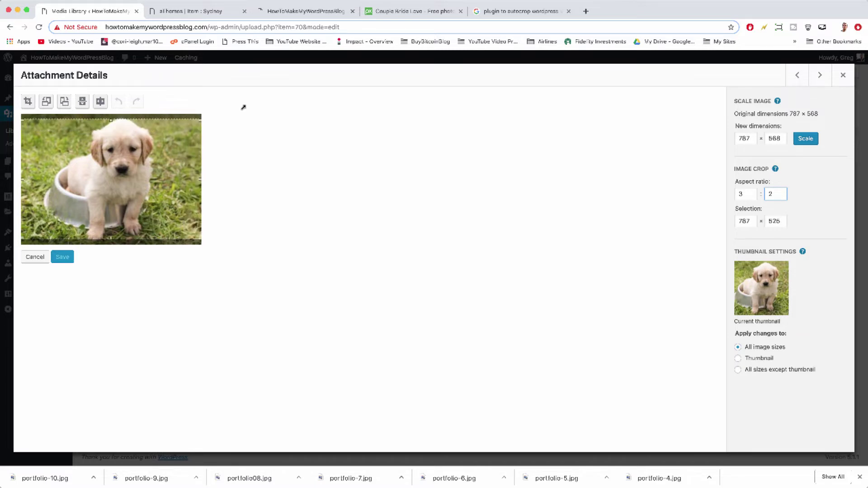
{"action": "left_click", "coordinate": [27, 102]}
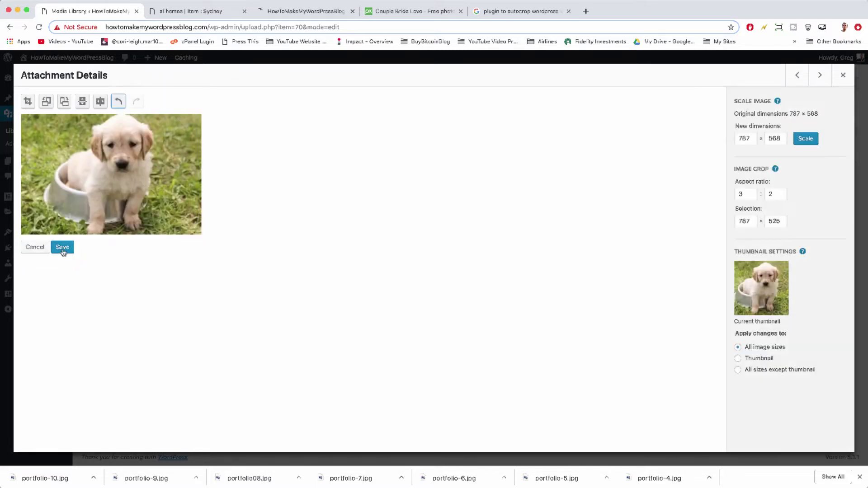
{"action": "left_click", "coordinate": [63, 248]}
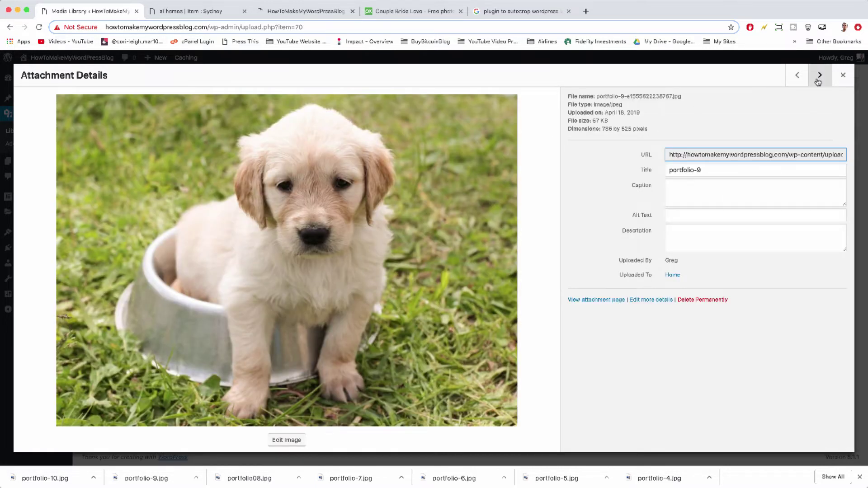
Draw a 3:2 crop area over the turtle photo, then close back to the library.
{"action": "left_click", "coordinate": [816, 82]}
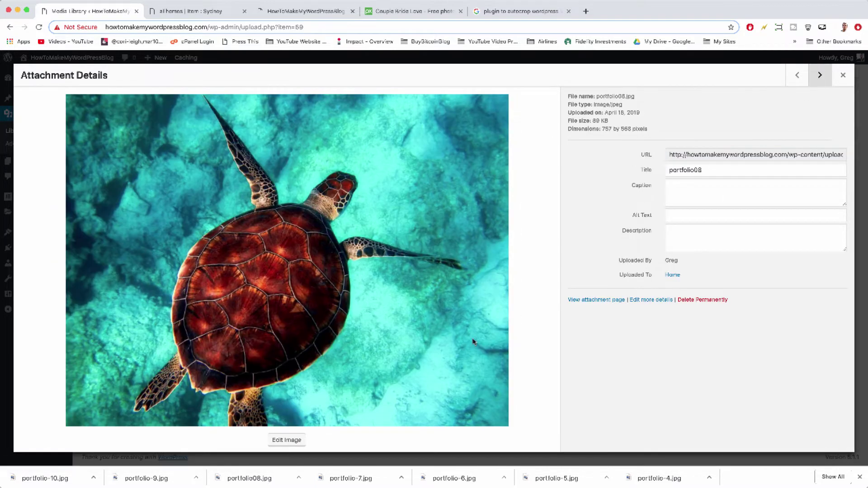
{"action": "left_click", "coordinate": [287, 441]}
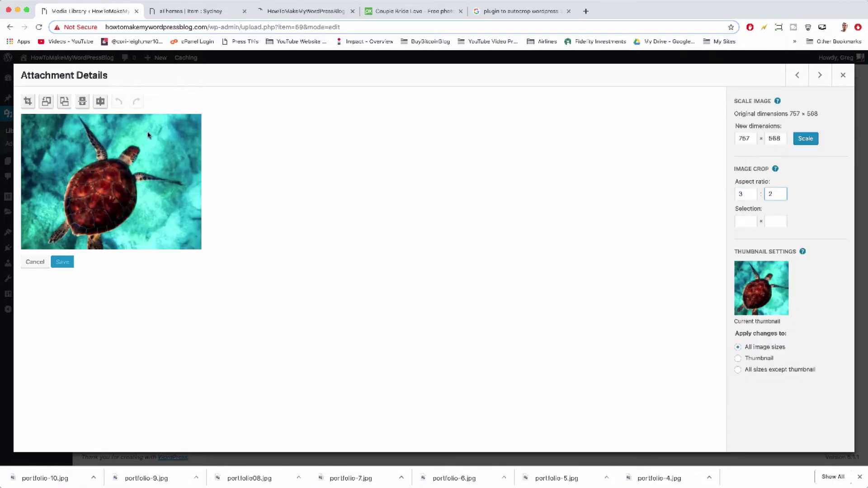
{"action": "left_click_drag", "start_coordinate": [190, 130], "coordinate": [22, 240]}
{"action": "left_click", "coordinate": [189, 130]}
{"action": "left_click_drag", "start_coordinate": [195, 133], "coordinate": [22, 246]}
{"action": "left_click", "coordinate": [62, 245]}
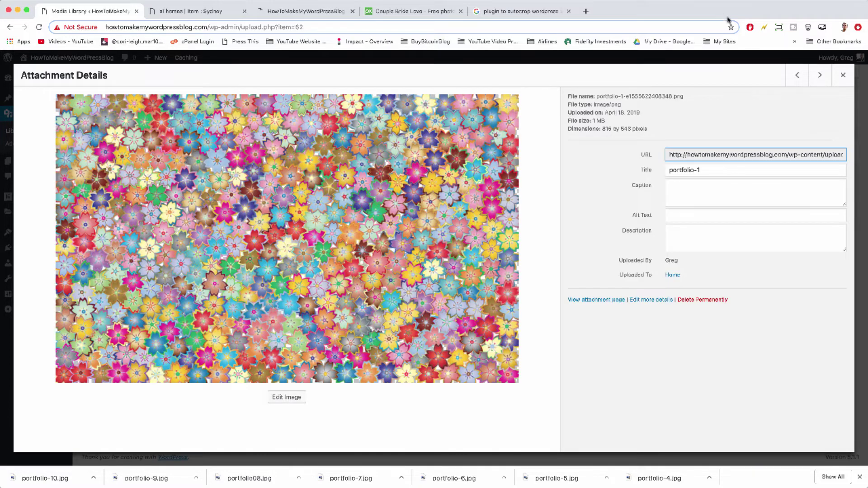
{"action": "left_click", "coordinate": [843, 75]}
Purge all cached pages from the homepage's admin bar and scroll down to Our Work.
{"action": "left_click", "coordinate": [261, 2]}
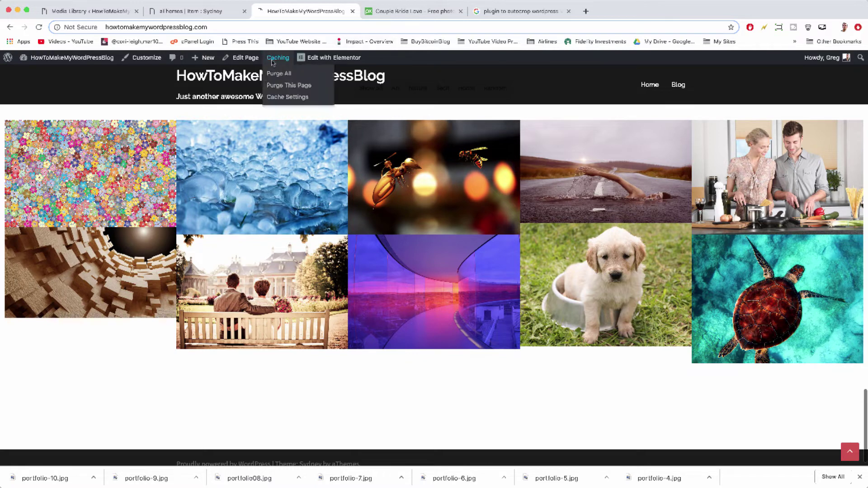
{"action": "left_click", "coordinate": [275, 73]}
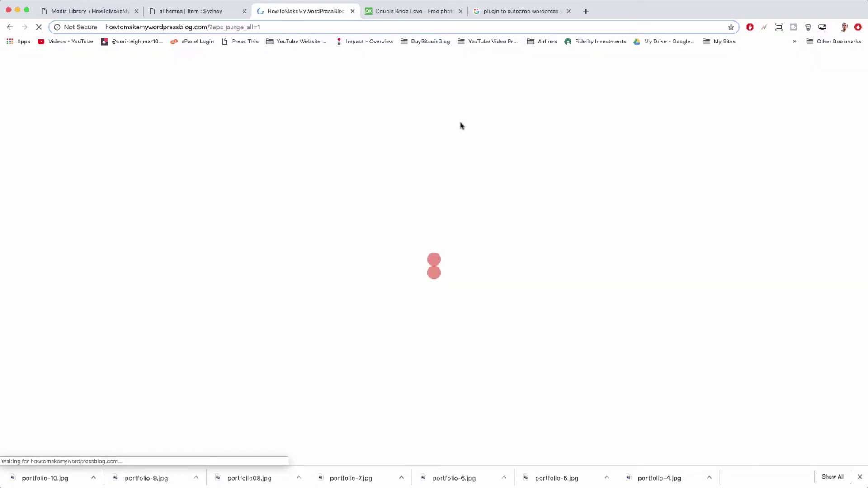
{"action": "scroll", "coordinate": [366, 124], "scroll_direction": "down", "scroll_amount": 20}
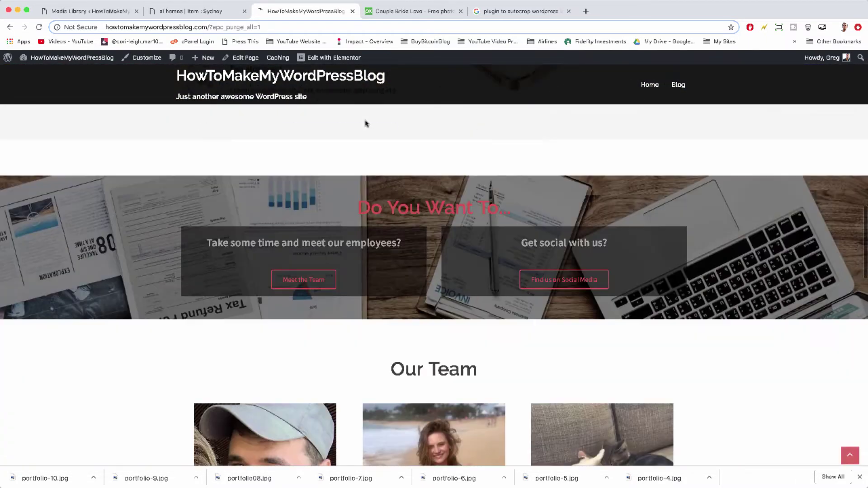
{"action": "scroll", "coordinate": [366, 123], "scroll_direction": "down", "scroll_amount": 9}
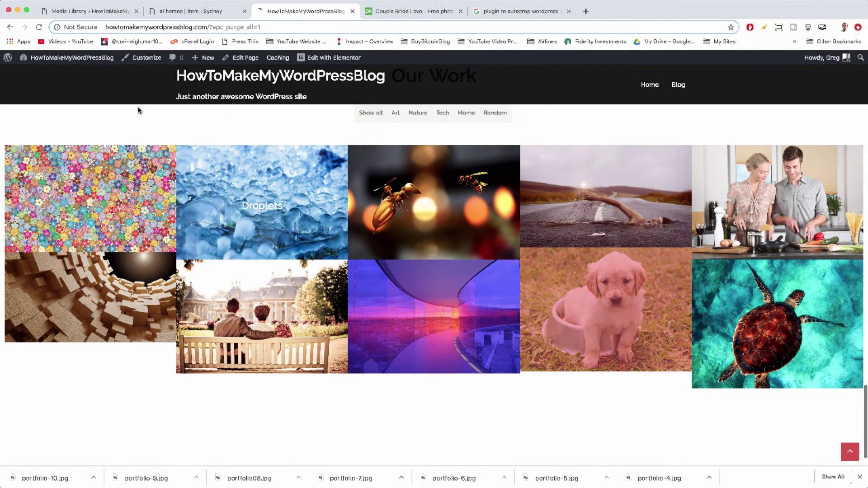
Edit the homepage's portfolio grid in Elementor and give item 1 the flower picture.
{"action": "left_click", "coordinate": [137, 11]}
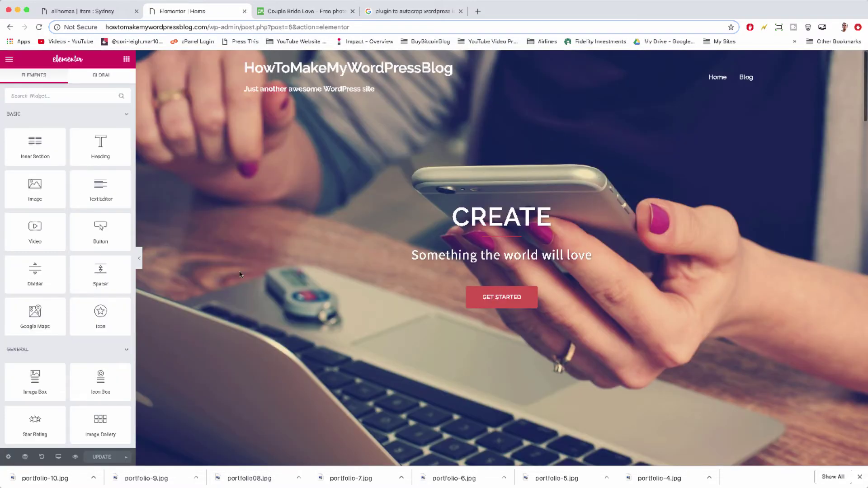
{"action": "scroll", "coordinate": [240, 274], "scroll_direction": "down", "scroll_amount": 15}
{"action": "scroll", "coordinate": [240, 274], "scroll_direction": "down", "scroll_amount": 2}
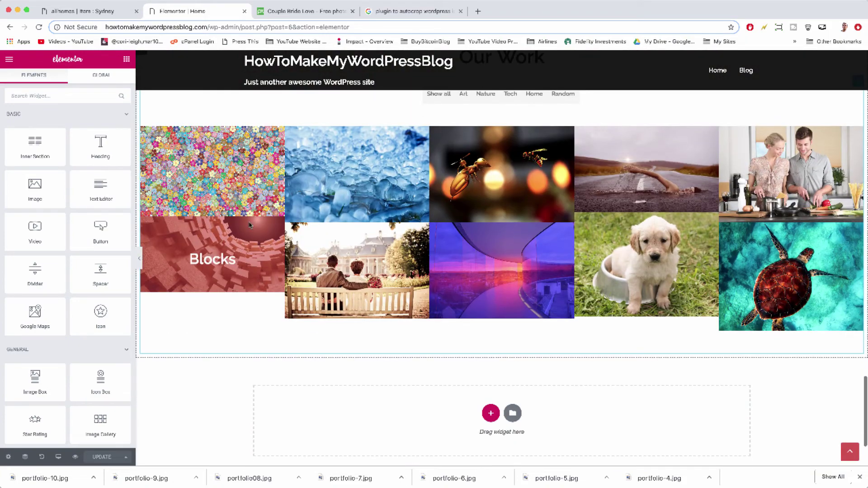
{"action": "left_click", "coordinate": [217, 181]}
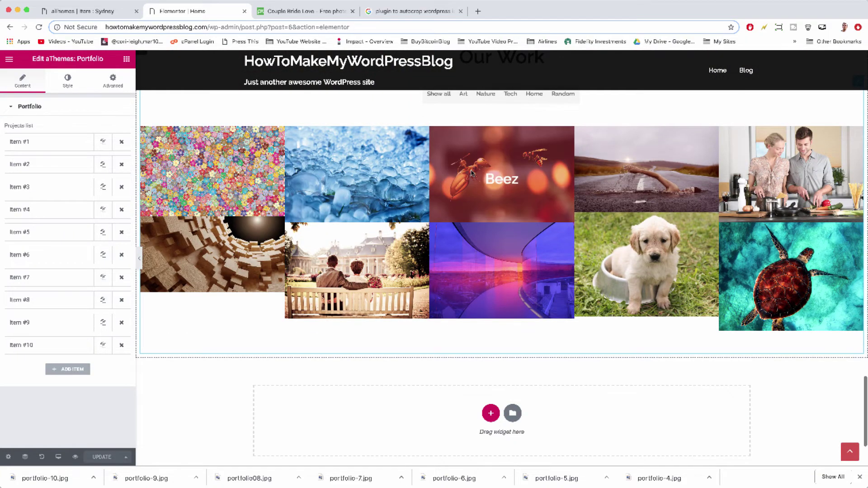
{"action": "scroll", "coordinate": [474, 173], "scroll_direction": "up", "scroll_amount": 3}
{"action": "left_click", "coordinate": [66, 144]}
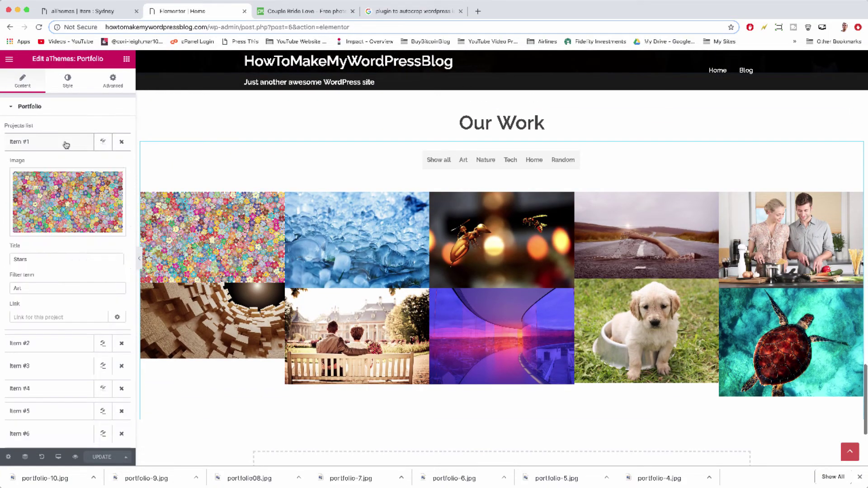
{"action": "left_click", "coordinate": [66, 192]}
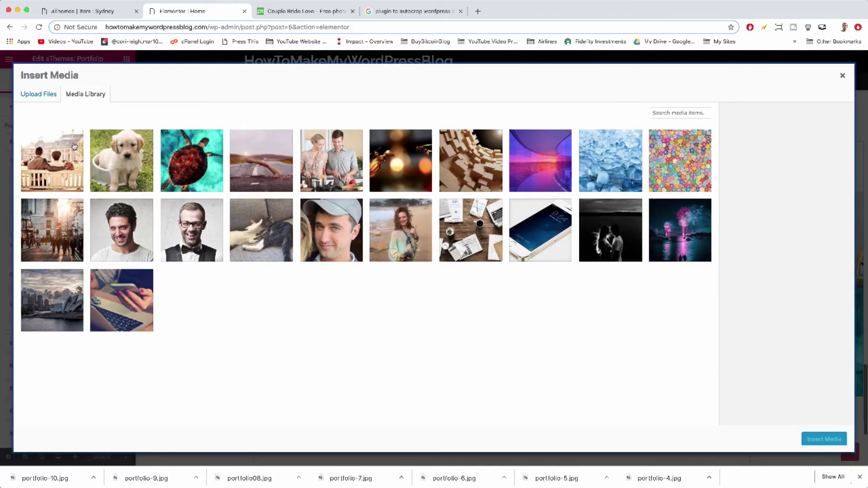
{"action": "left_click", "coordinate": [674, 159]}
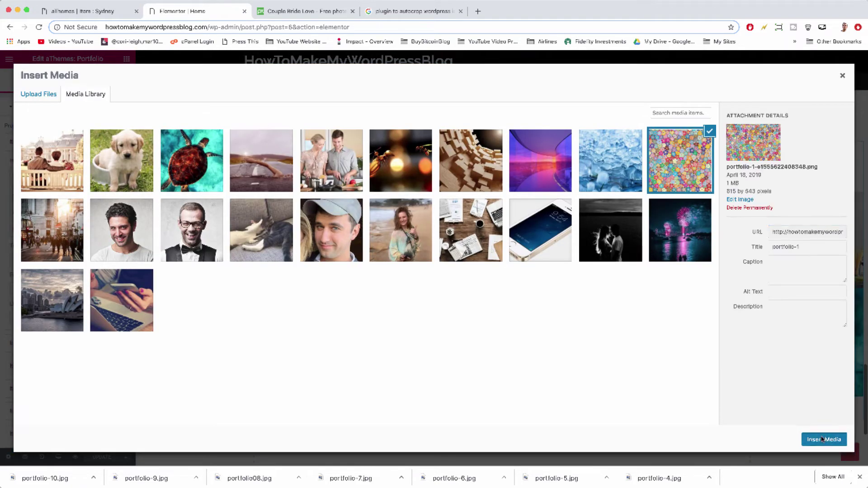
{"action": "left_click", "coordinate": [824, 439]}
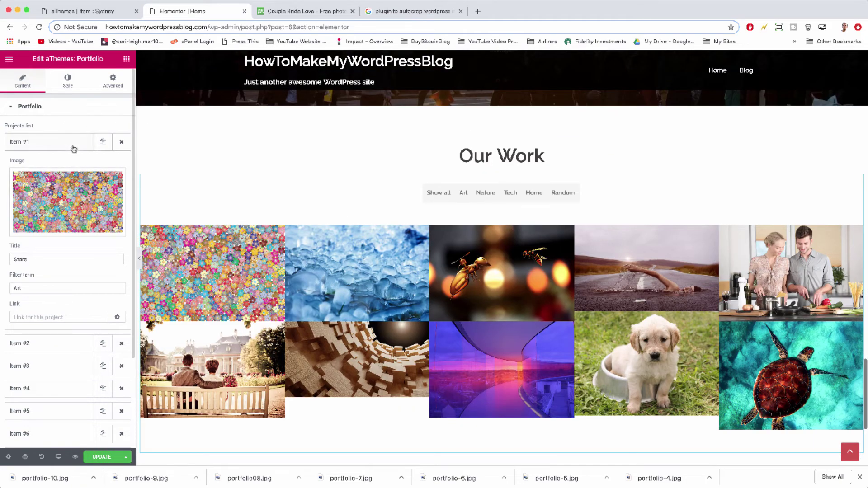
Set portfolio items 2 and 3 to the water-droplets and bees pictures.
{"action": "left_click", "coordinate": [74, 147]}
{"action": "left_click", "coordinate": [74, 170]}
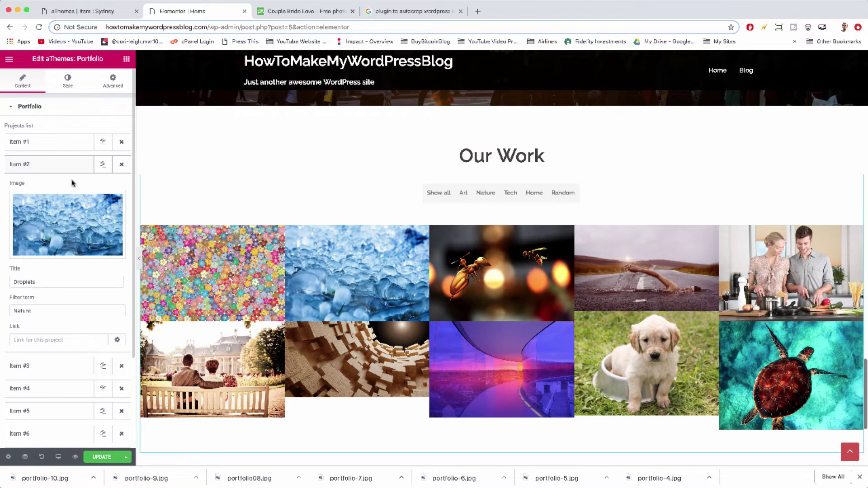
{"action": "left_click", "coordinate": [73, 226]}
{"action": "left_click", "coordinate": [625, 155]}
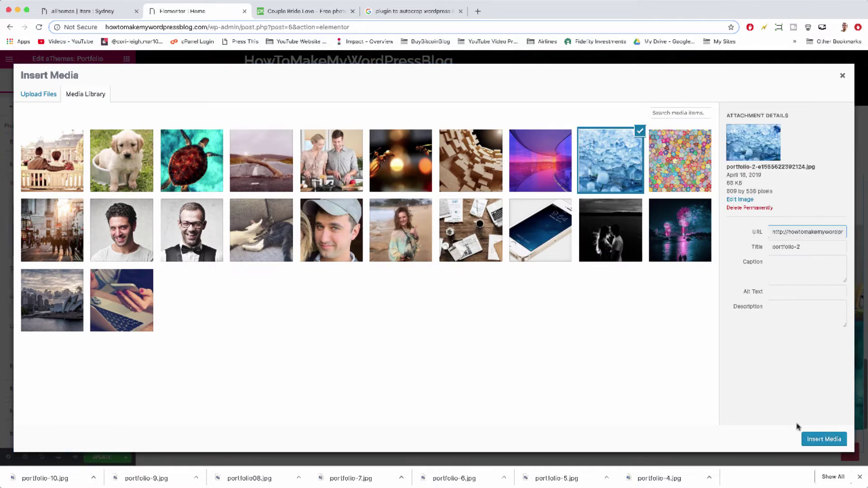
{"action": "left_click", "coordinate": [816, 438]}
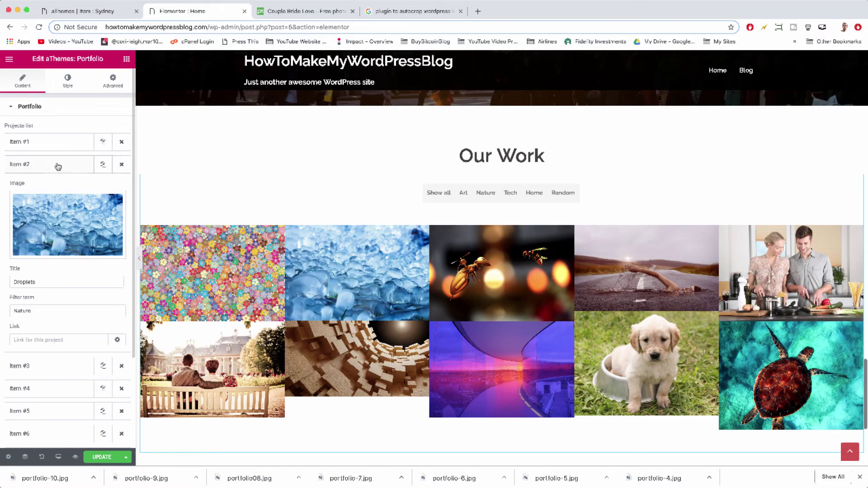
{"action": "left_click", "coordinate": [58, 167]}
{"action": "left_click", "coordinate": [63, 191]}
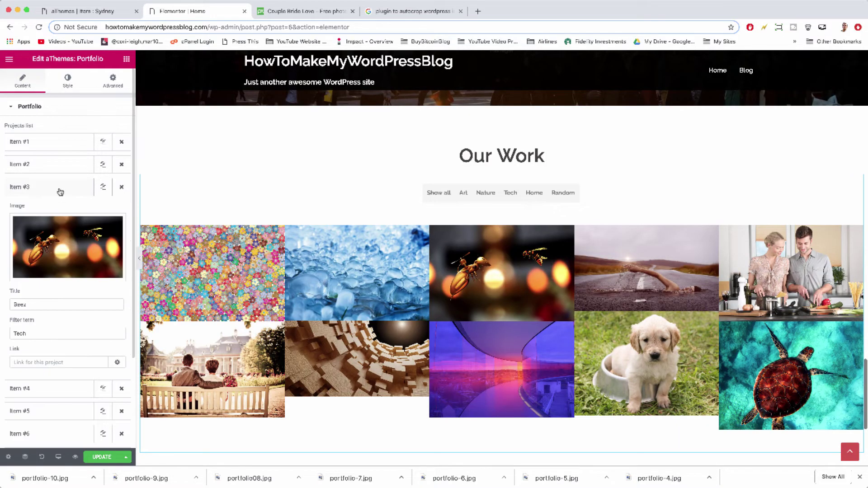
{"action": "left_click", "coordinate": [63, 240]}
{"action": "left_click", "coordinate": [398, 155]}
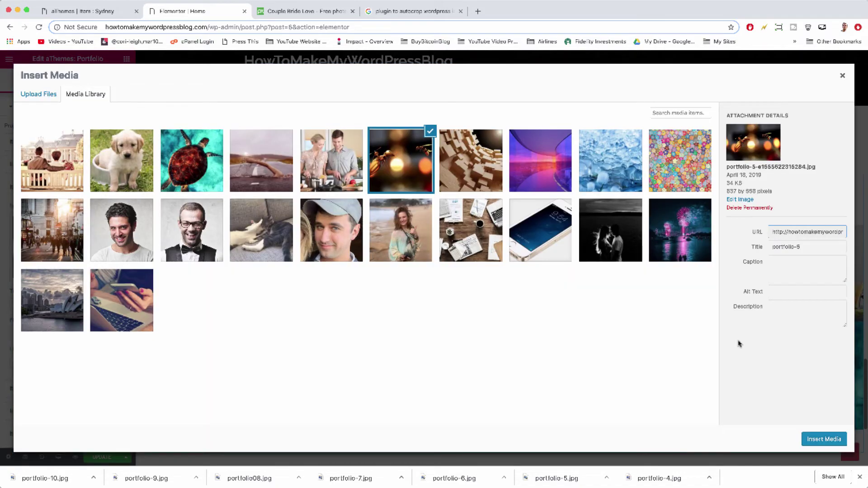
{"action": "left_click", "coordinate": [822, 439]}
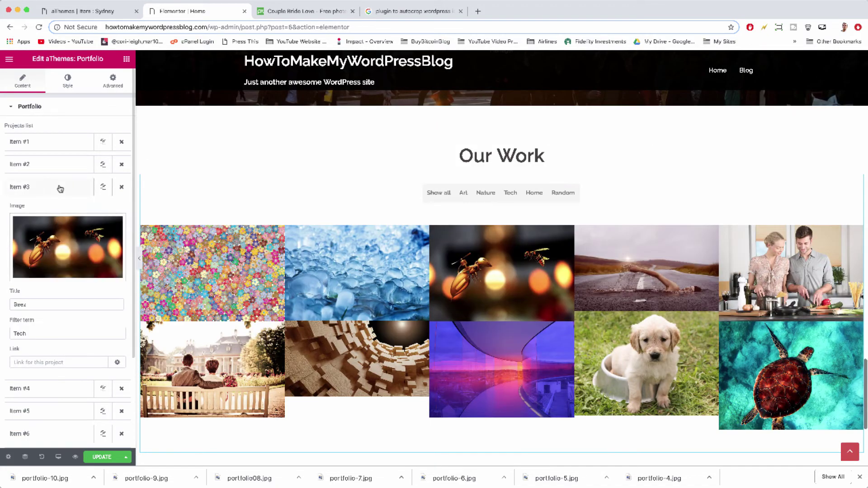
Give portfolio item 8 the cropped couple-on-bench picture.
{"action": "left_click", "coordinate": [60, 189]}
{"action": "left_click", "coordinate": [68, 212]}
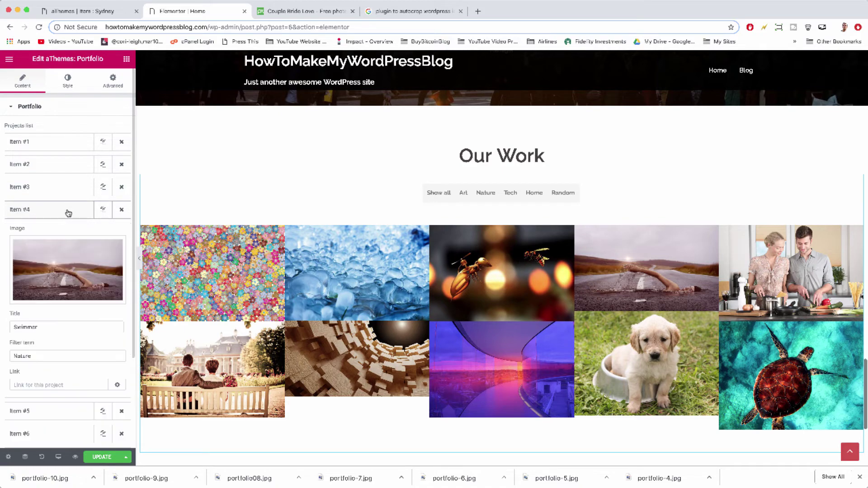
{"action": "left_click", "coordinate": [69, 286]}
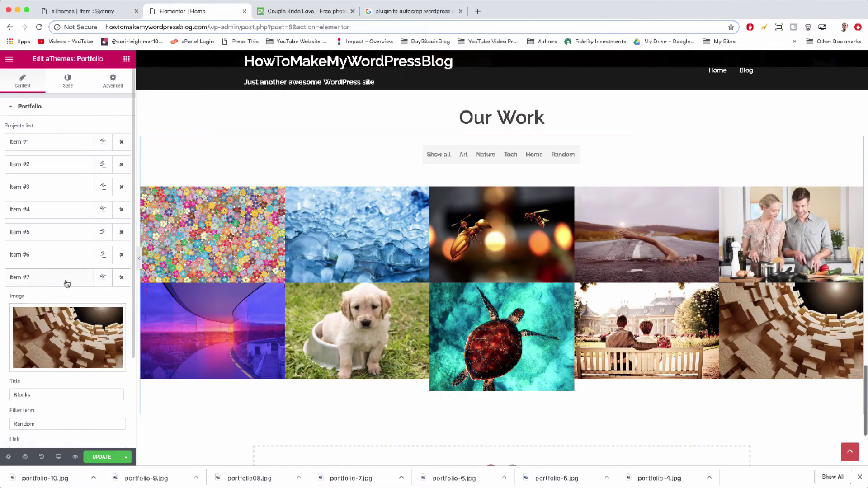
{"action": "left_click", "coordinate": [67, 283]}
{"action": "left_click", "coordinate": [67, 301]}
{"action": "left_click", "coordinate": [72, 363]}
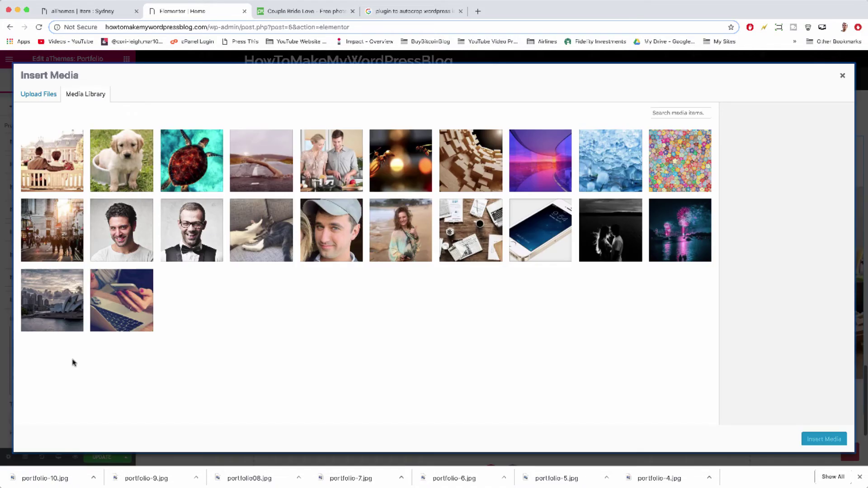
{"action": "left_click", "coordinate": [48, 178]}
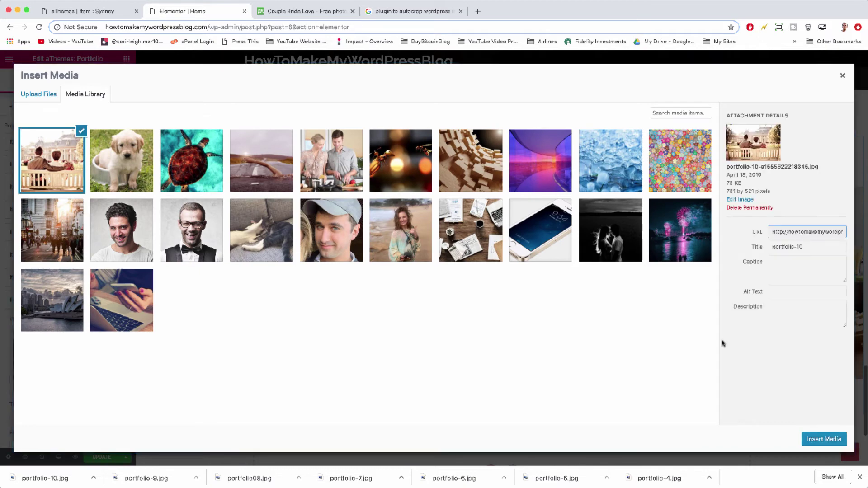
{"action": "left_click", "coordinate": [832, 445]}
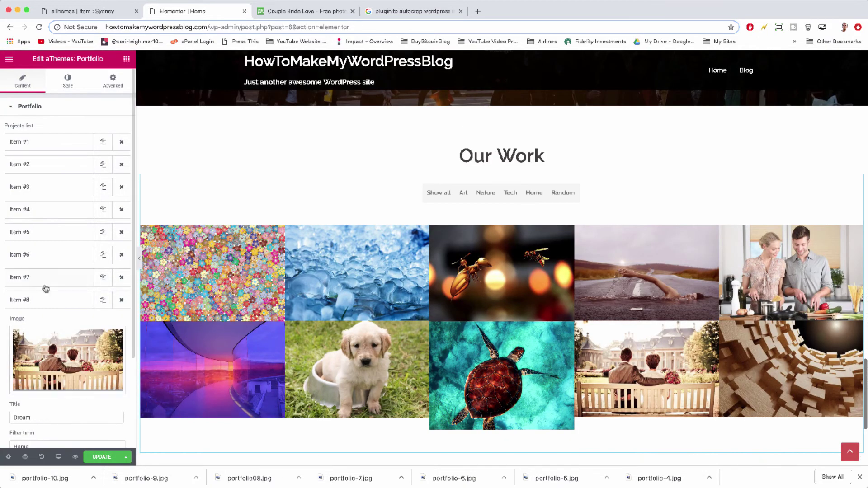
{"action": "left_click", "coordinate": [51, 299]}
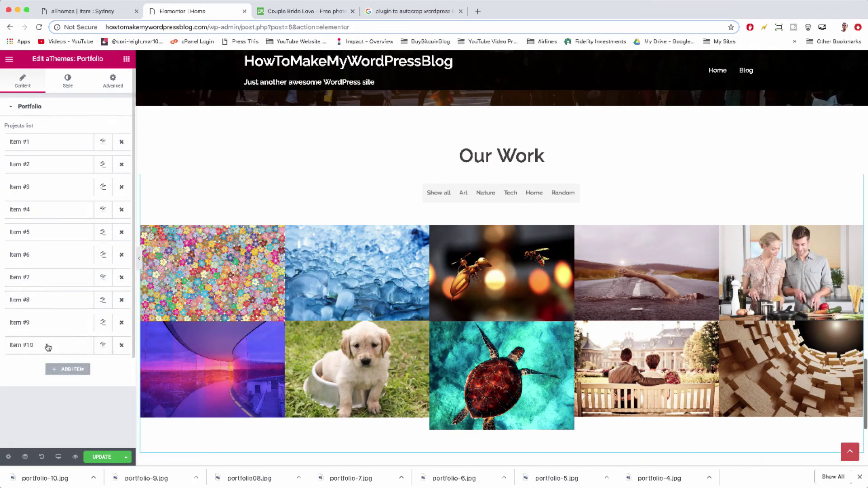
Set items 9 and 10 to the purple sunset and cropped turtle (portfolio08) pictures.
{"action": "left_click", "coordinate": [54, 330]}
{"action": "left_click", "coordinate": [59, 388]}
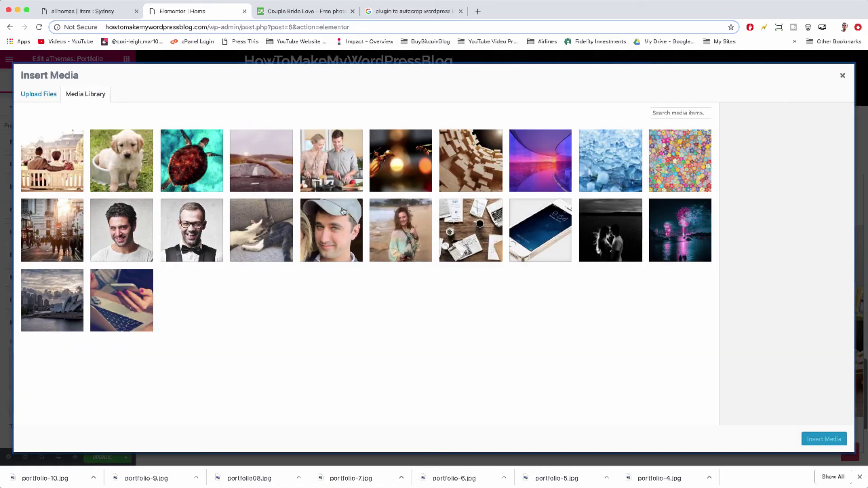
{"action": "left_click", "coordinate": [562, 190]}
{"action": "left_click", "coordinate": [816, 440]}
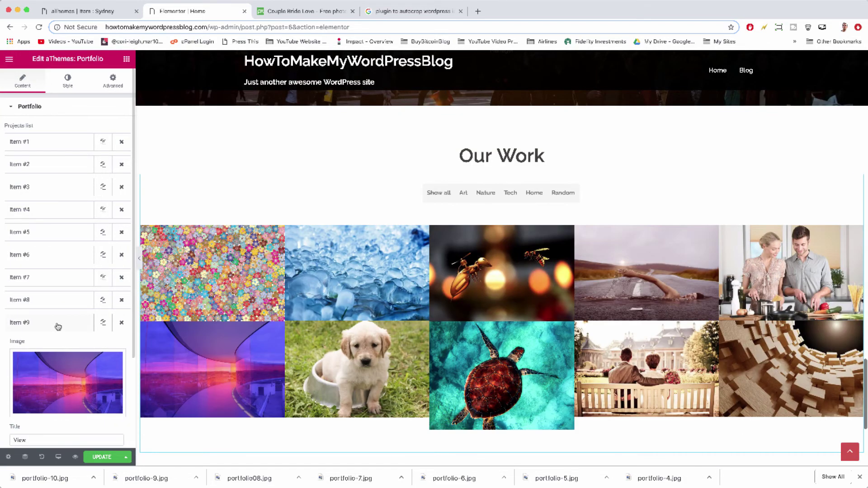
{"action": "left_click", "coordinate": [58, 324]}
{"action": "left_click", "coordinate": [64, 347]}
{"action": "left_click", "coordinate": [59, 407]}
{"action": "left_click", "coordinate": [193, 160]}
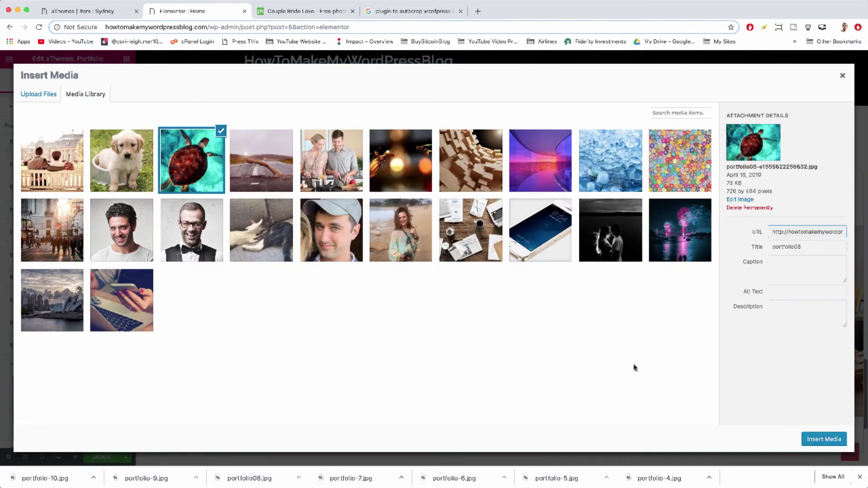
{"action": "left_click", "coordinate": [818, 438]}
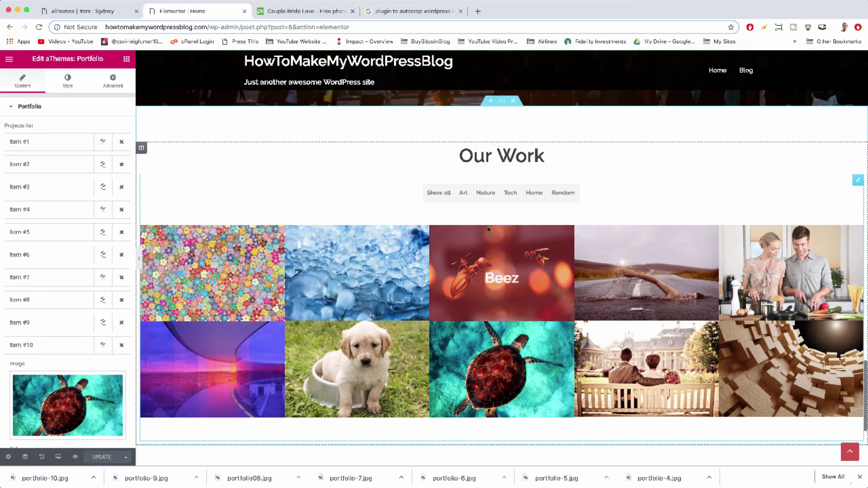
Leave the Elementor editor and view the live homepage.
{"action": "scroll", "coordinate": [502, 271], "scroll_direction": "down", "scroll_amount": 3}
{"action": "scroll", "coordinate": [502, 181], "scroll_direction": "down", "scroll_amount": 1}
{"action": "scroll", "coordinate": [502, 181], "scroll_direction": "up", "scroll_amount": 8}
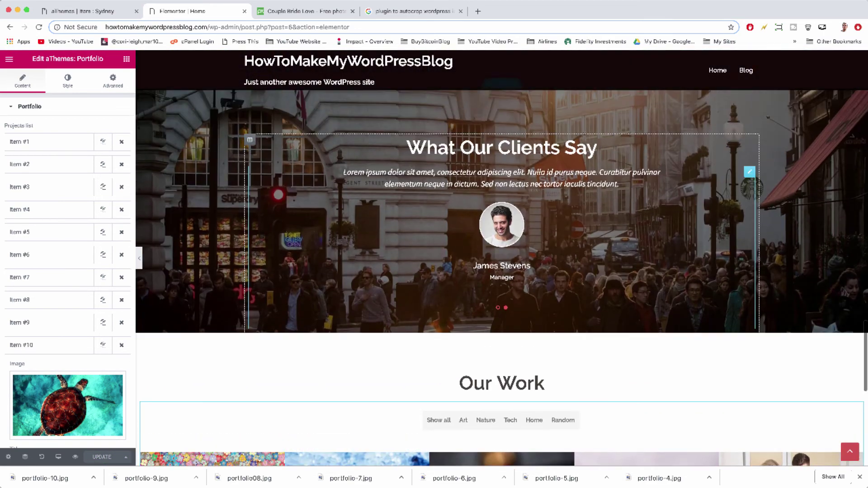
{"action": "left_click", "coordinate": [9, 59]}
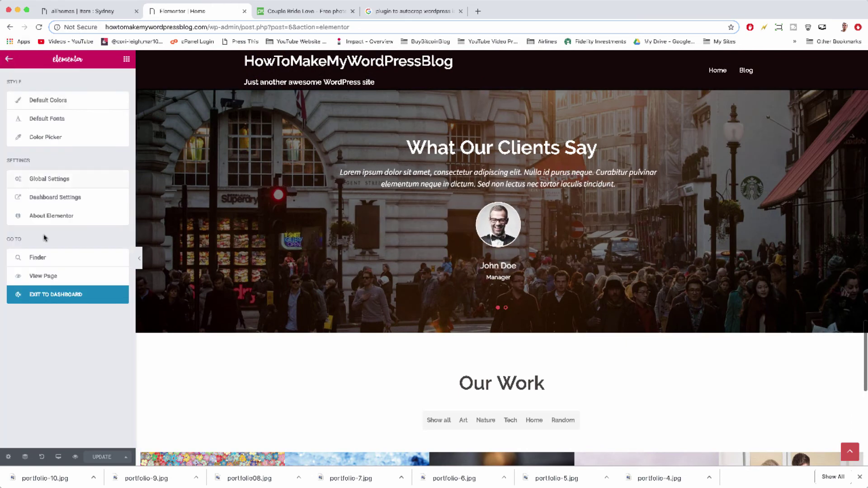
{"action": "left_click", "coordinate": [55, 278]}
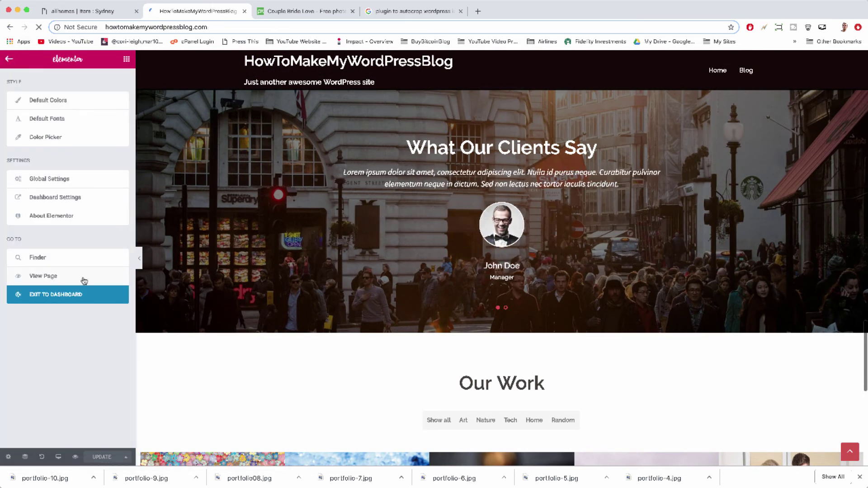
Test the Art, Nature, Tech, Home and Random filters, then return to Show all.
{"action": "scroll", "coordinate": [396, 117], "scroll_direction": "down", "scroll_amount": 20}
{"action": "scroll", "coordinate": [396, 115], "scroll_direction": "down", "scroll_amount": 6}
{"action": "scroll", "coordinate": [395, 116], "scroll_direction": "up", "scroll_amount": 2}
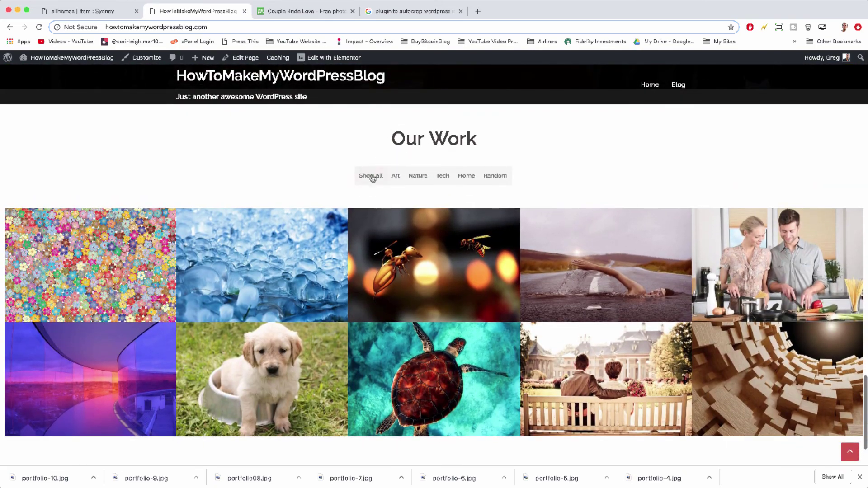
{"action": "left_click", "coordinate": [396, 176]}
{"action": "left_click", "coordinate": [419, 202]}
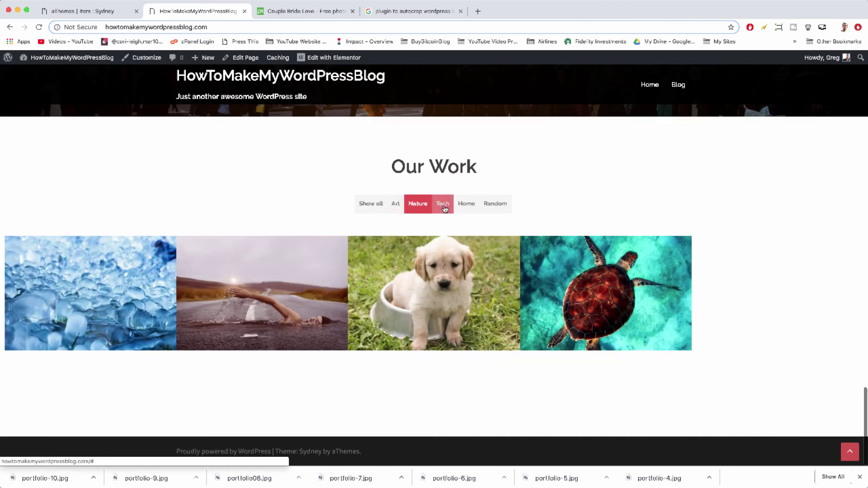
{"action": "left_click", "coordinate": [443, 205]}
{"action": "left_click", "coordinate": [466, 206]}
{"action": "left_click", "coordinate": [492, 204]}
{"action": "left_click", "coordinate": [374, 213]}
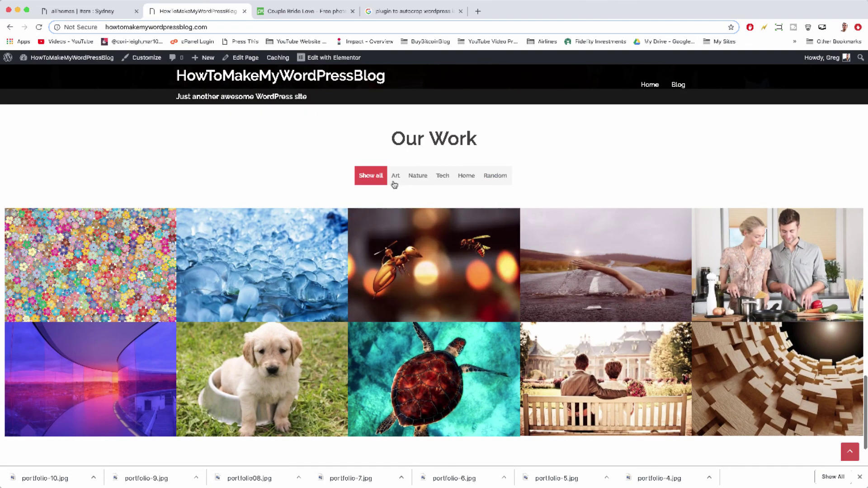
{"action": "scroll", "coordinate": [417, 201], "scroll_direction": "down", "scroll_amount": 5}
{"action": "scroll", "coordinate": [417, 201], "scroll_direction": "up", "scroll_amount": 4}
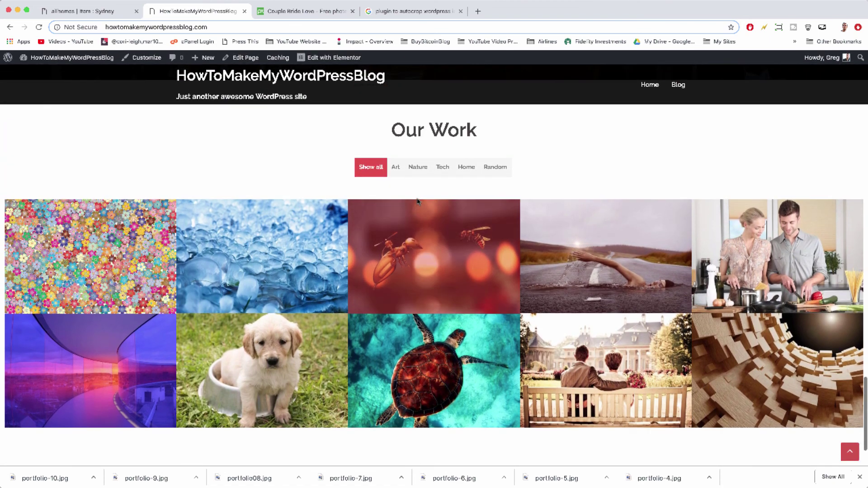